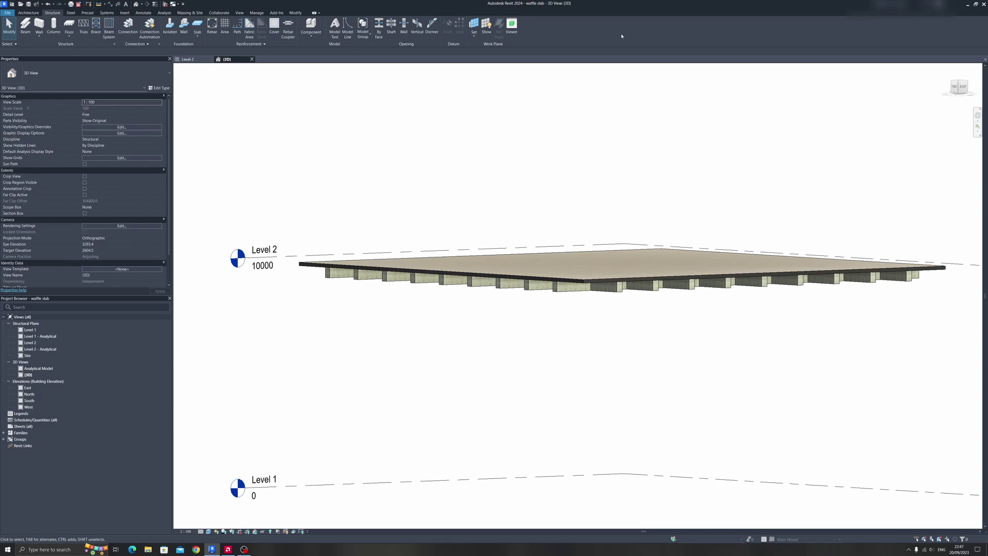
Orbit the 3D view to inspect the existing waffle slab's top and ribbed underside.
shift+middle_drag(611, 140, 627, 247)
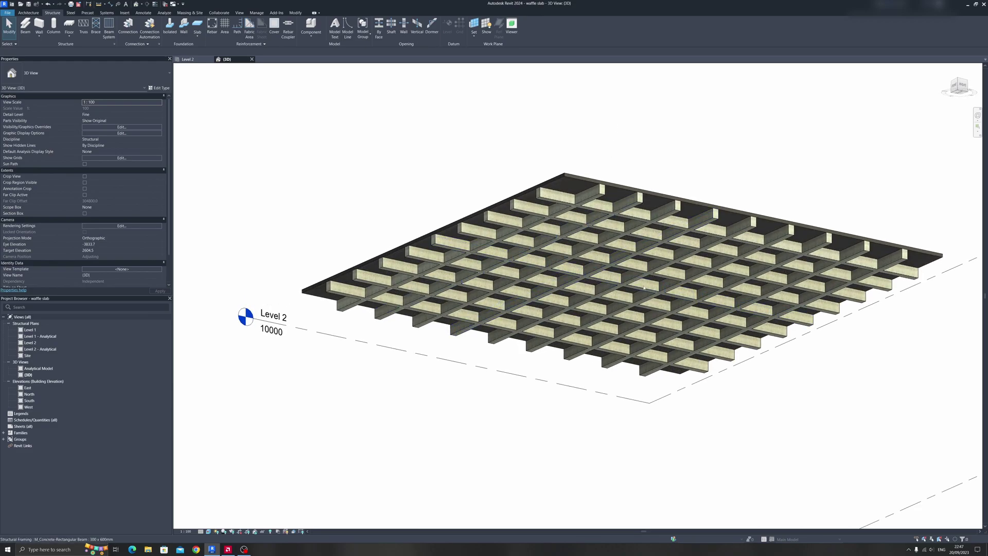
shift+middle_drag(773, 330, 258, 114)
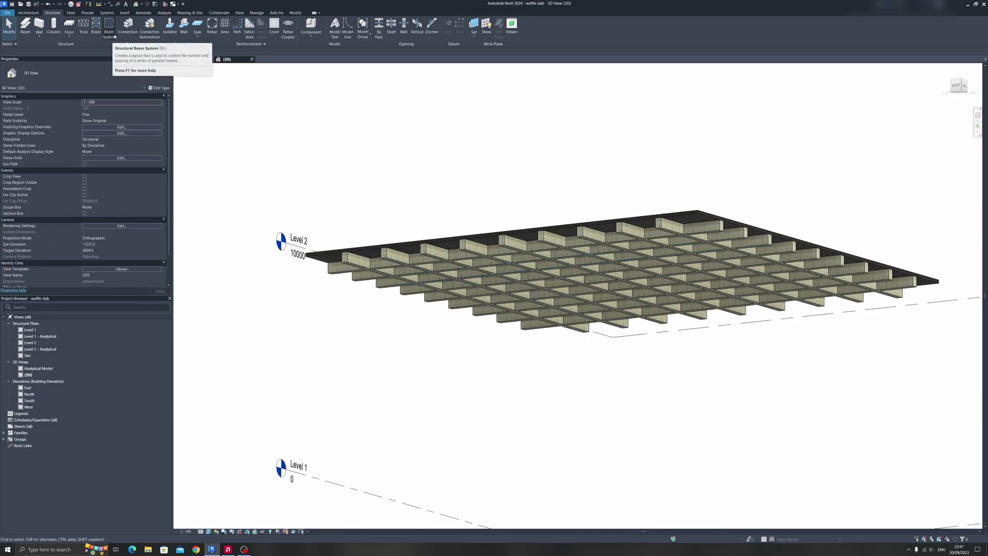
shift+middle_drag(288, 147, 526, 171)
On the Level 2 plan, start a new floor using the Site Mix Concrete 150 type.
click(187, 59)
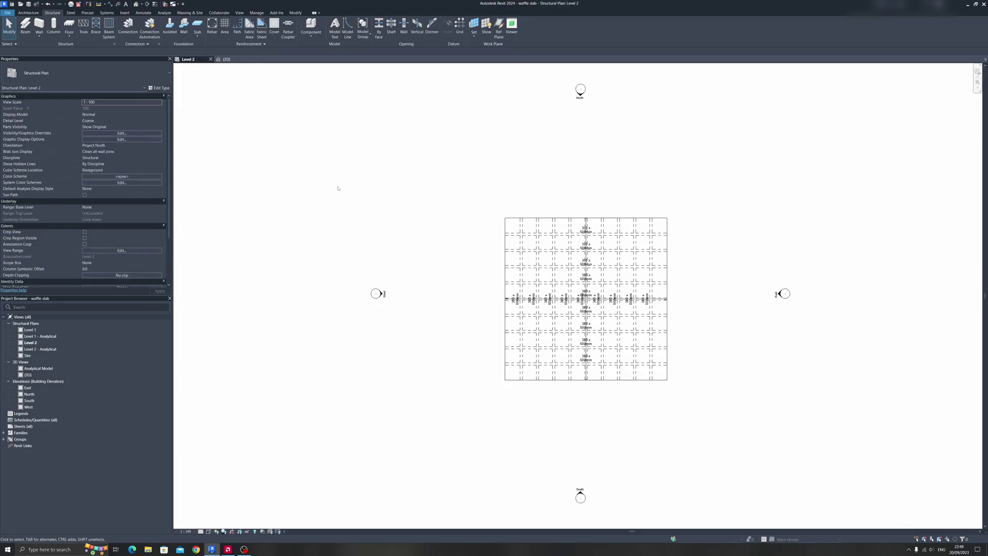
middle_drag(600, 298, 556, 304)
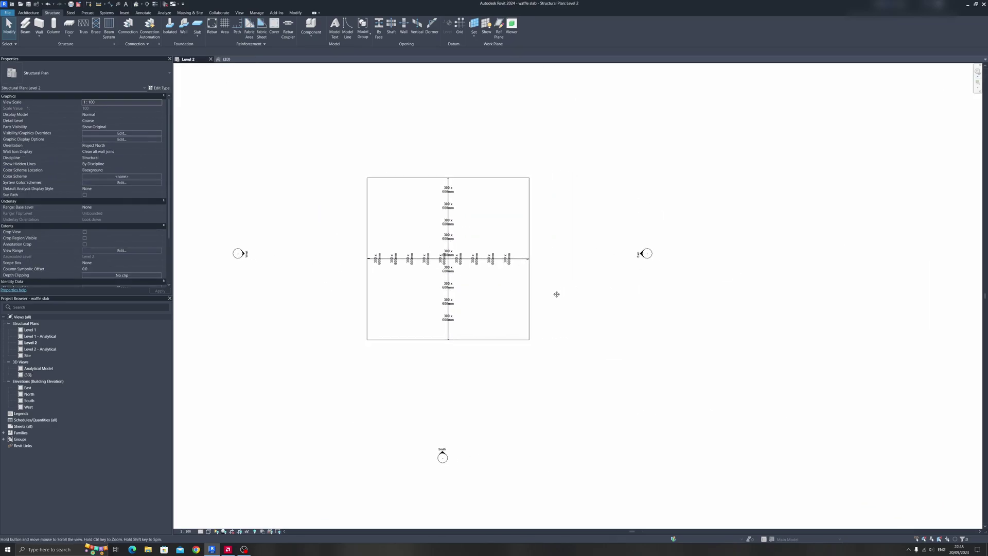
click(69, 25)
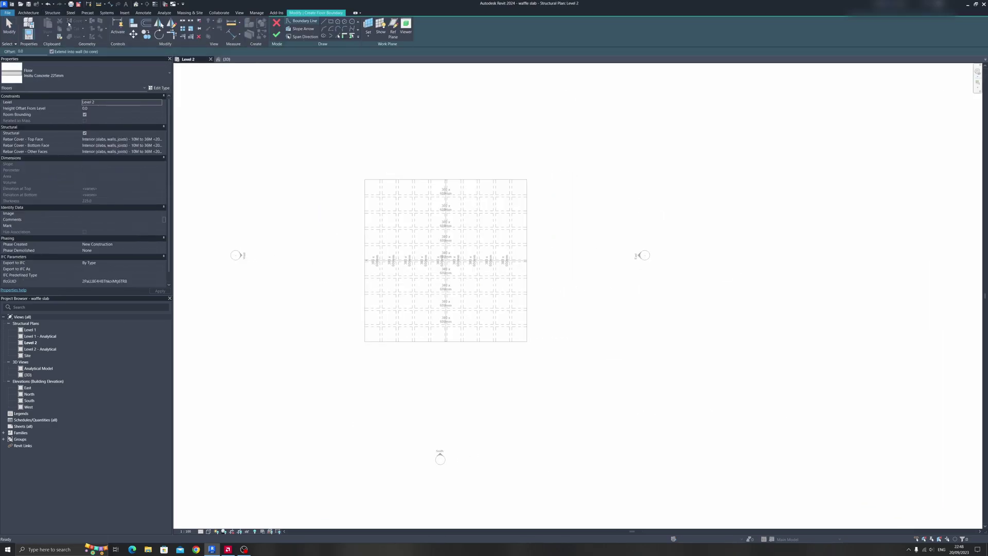
click(63, 74)
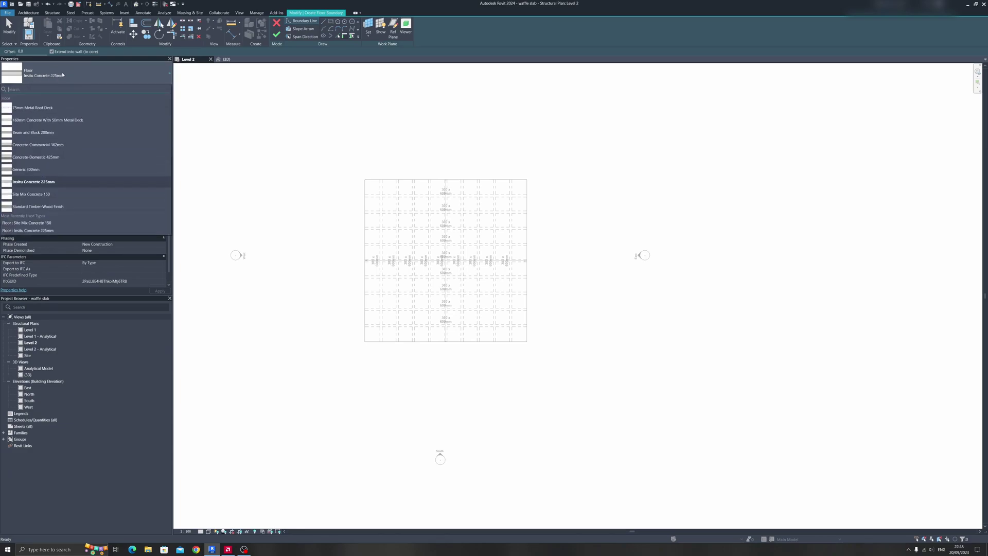
click(50, 196)
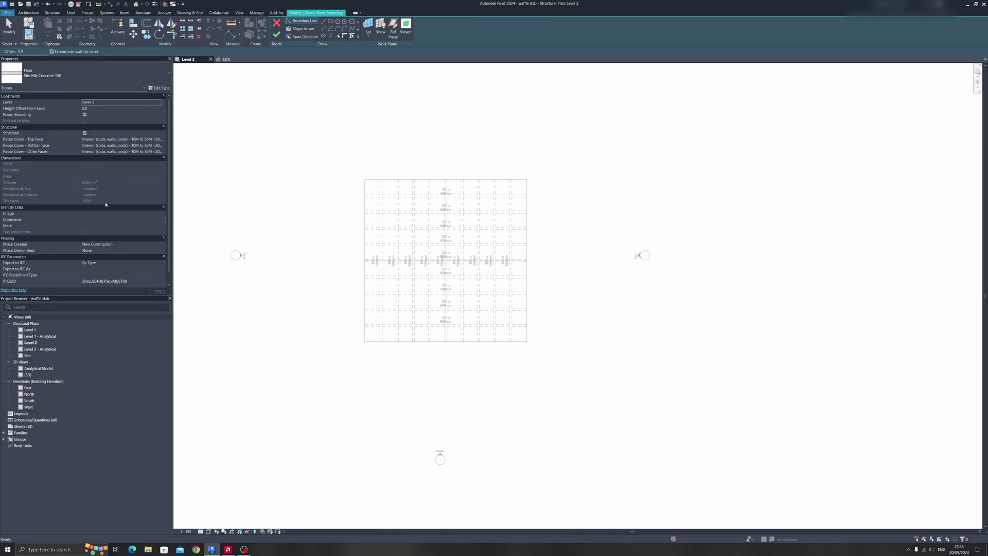
Sketch a 20000 × 20000 rectangular floor boundary and finish the floor.
click(332, 22)
scroll(546, 232, down, 3)
click(514, 141)
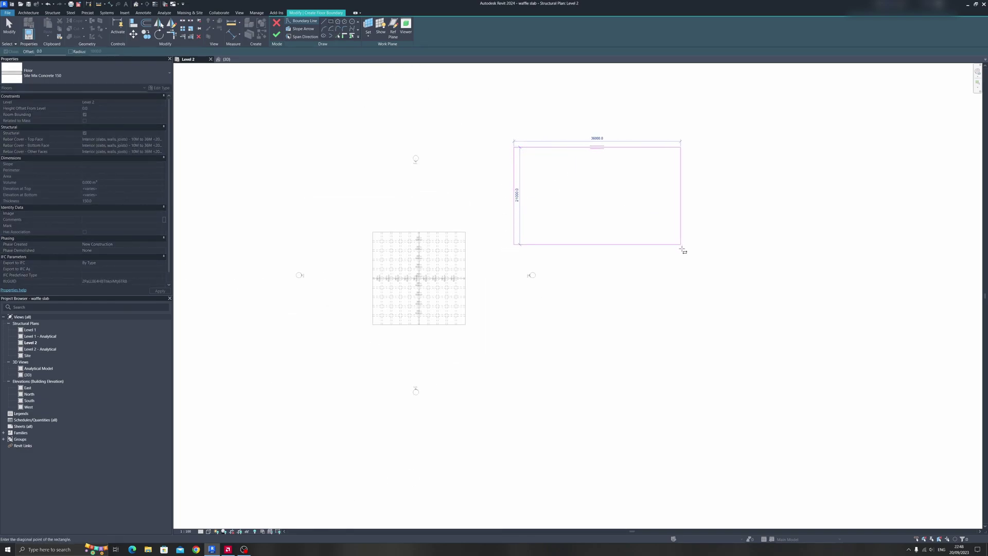
click(676, 259)
click(595, 269)
text(20000)
key(Return)
click(617, 201)
text(20000)
key(Return)
click(498, 192)
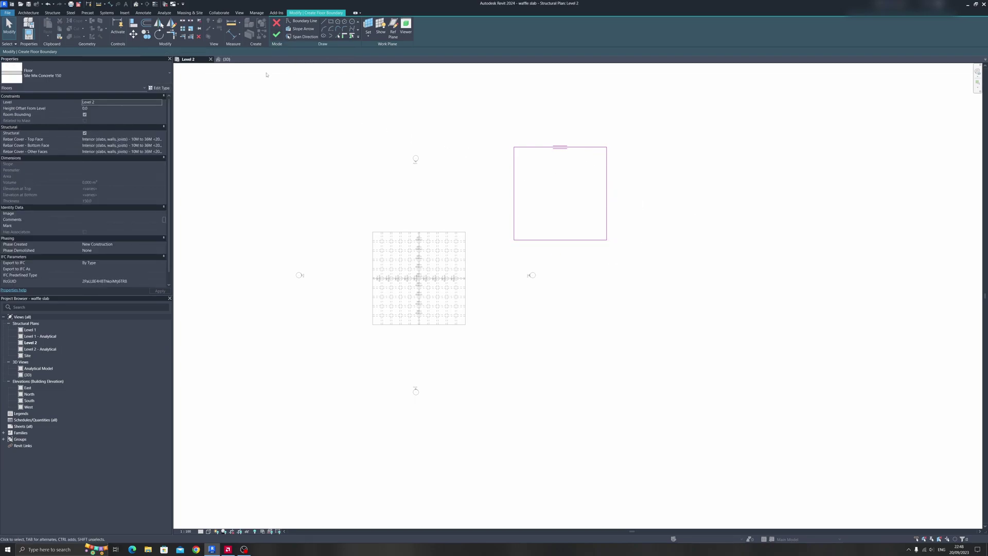
click(276, 35)
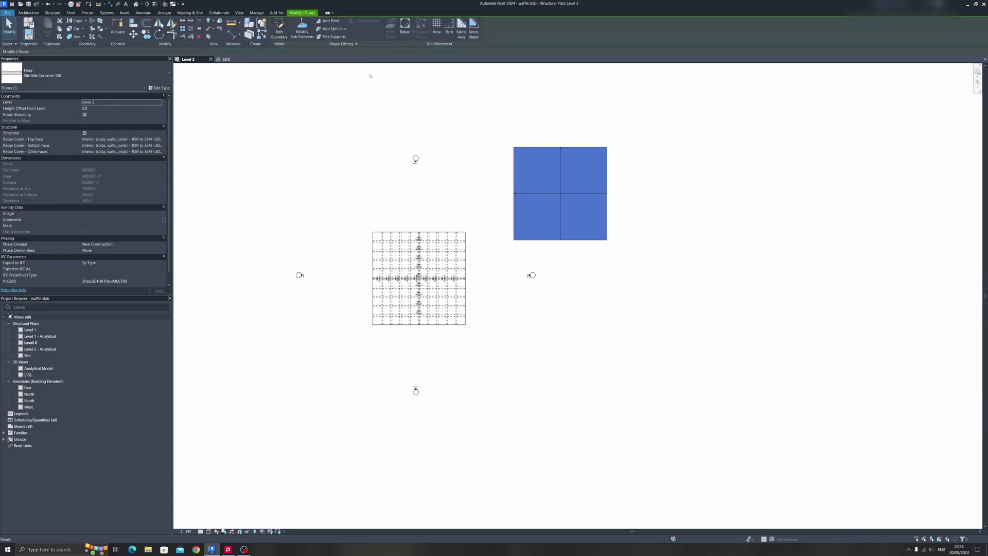
Create a beam system bounded by the slab's picked left, top and right edges, then set its beam direction.
click(455, 121)
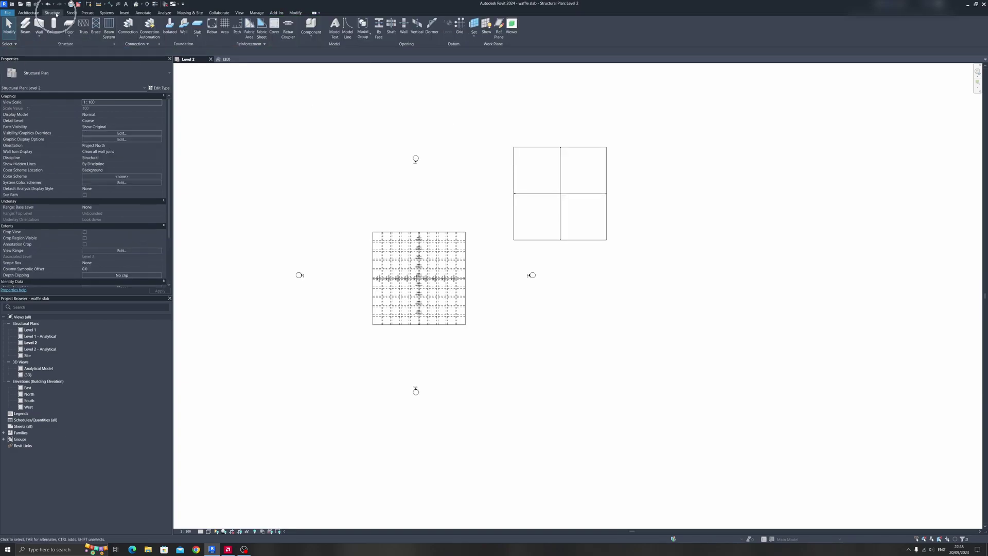
click(109, 35)
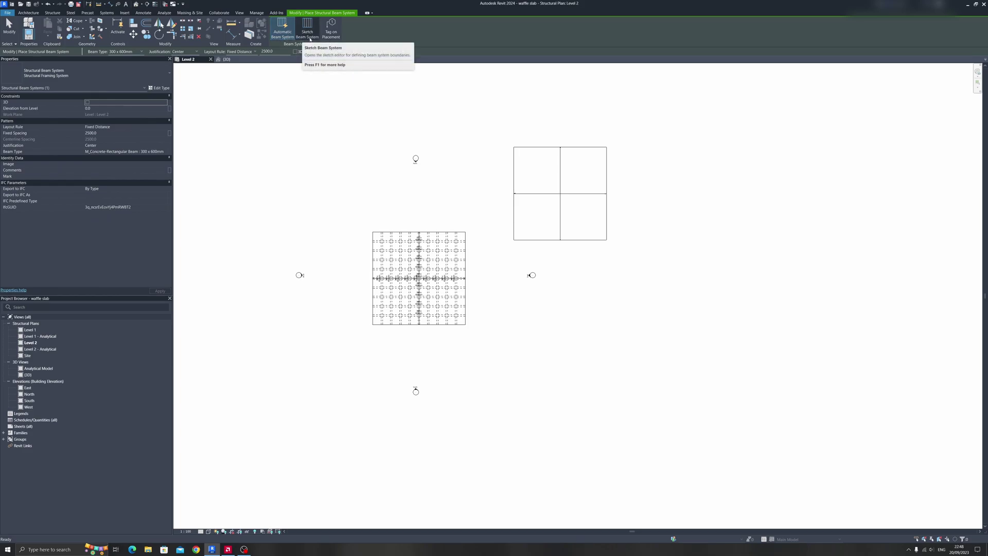
click(309, 35)
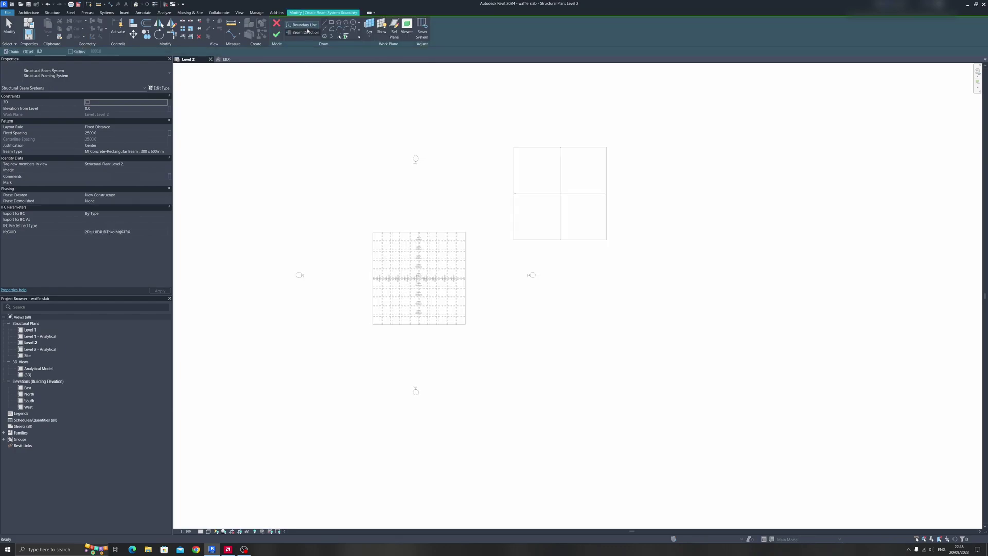
click(346, 37)
click(514, 168)
click(536, 147)
click(611, 201)
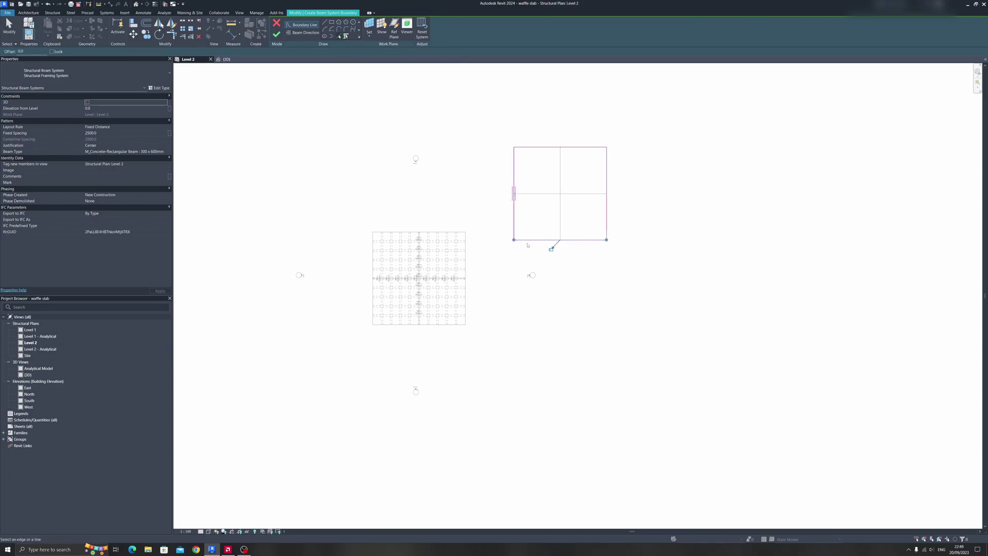
click(306, 33)
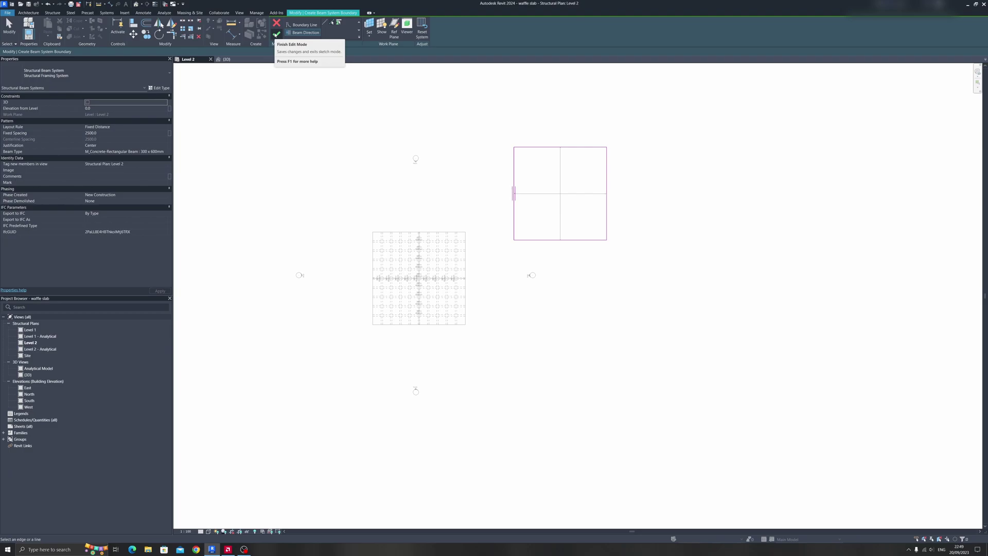
click(277, 34)
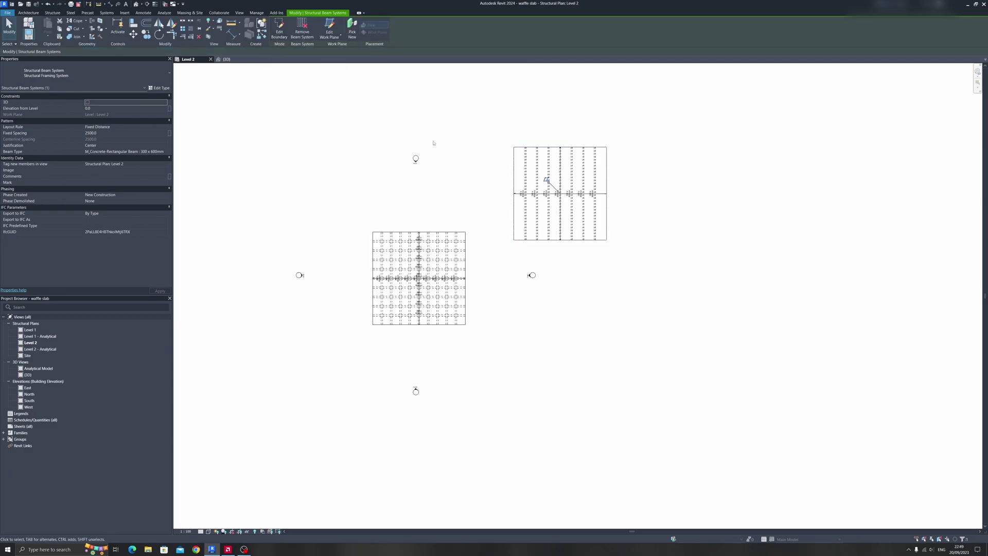
scroll(514, 196, up, 5)
middle_drag(565, 214, 432, 324)
scroll(335, 268, down, 2)
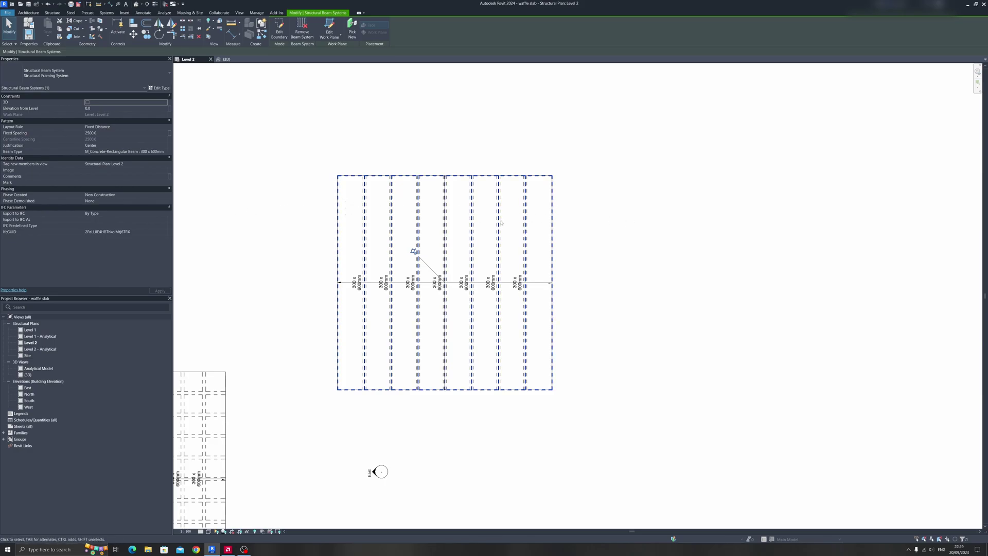
middle_drag(435, 222, 492, 233)
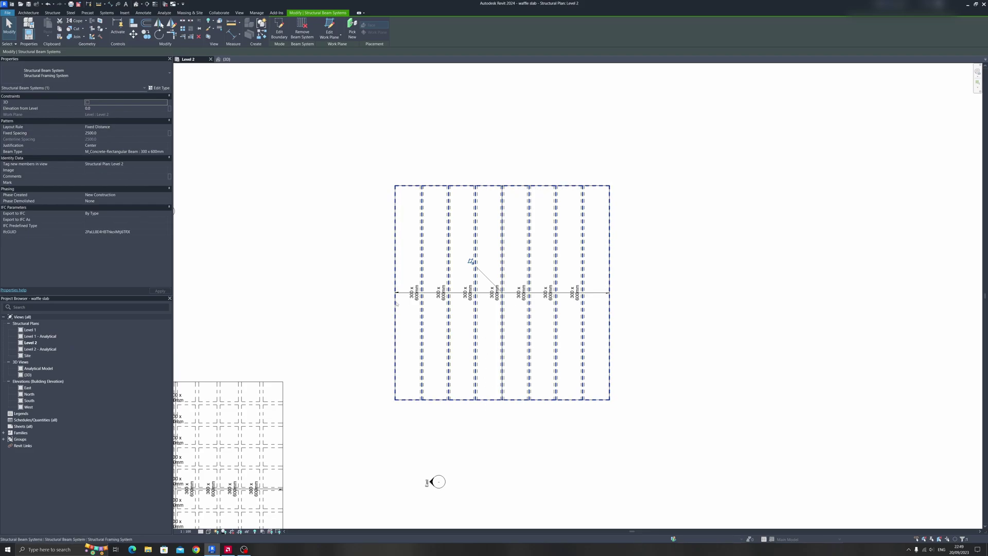
click(302, 248)
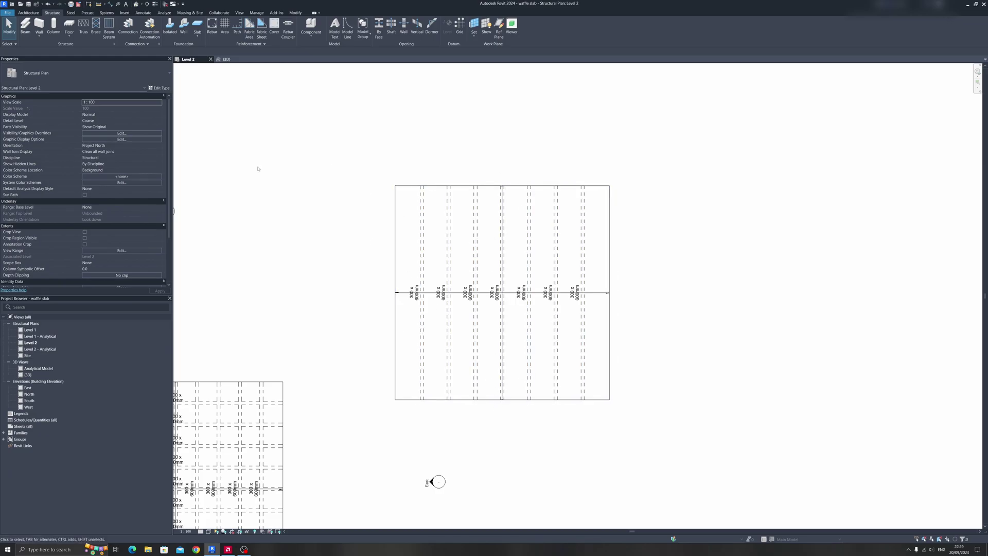
Start a second beam system with a rectangular boundary from the slab's top-left to bottom-right corner.
click(110, 31)
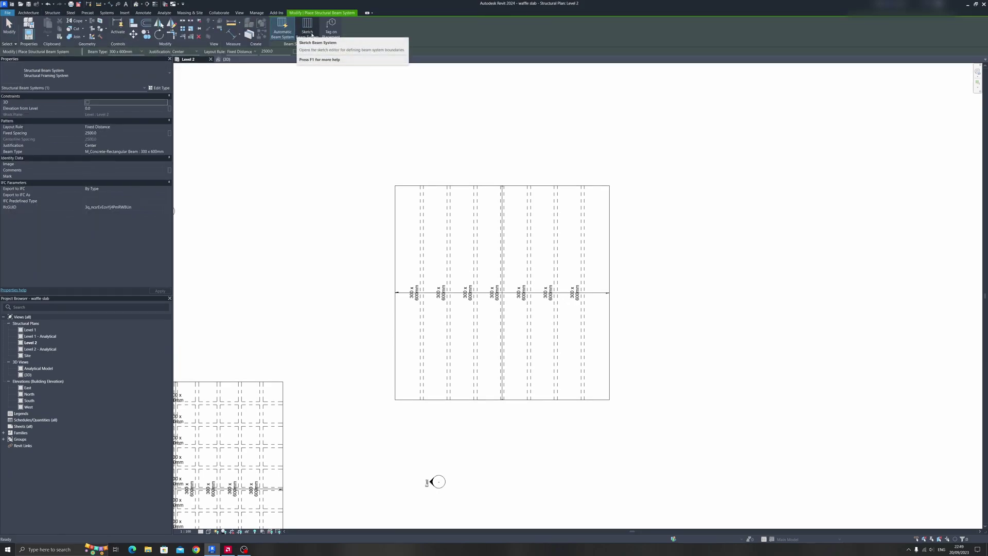
click(307, 29)
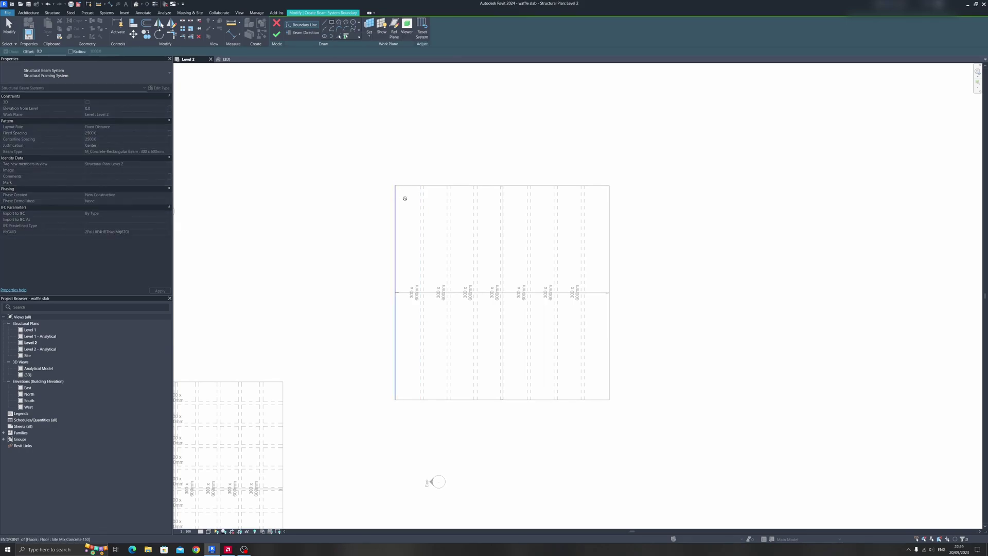
click(395, 185)
click(610, 399)
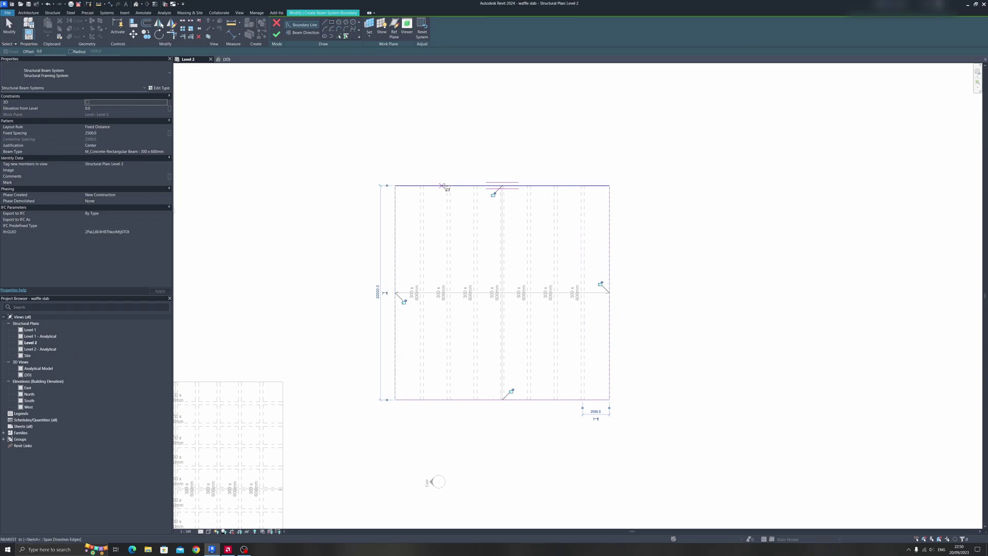
key(l)
key(i)
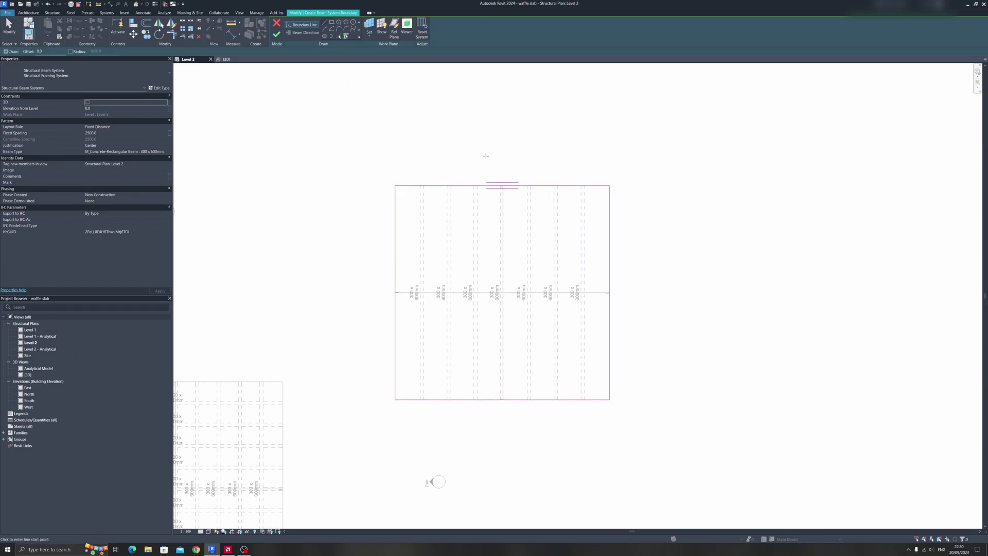
Set the second system's beam direction to the slab's top edge and finish it.
click(301, 33)
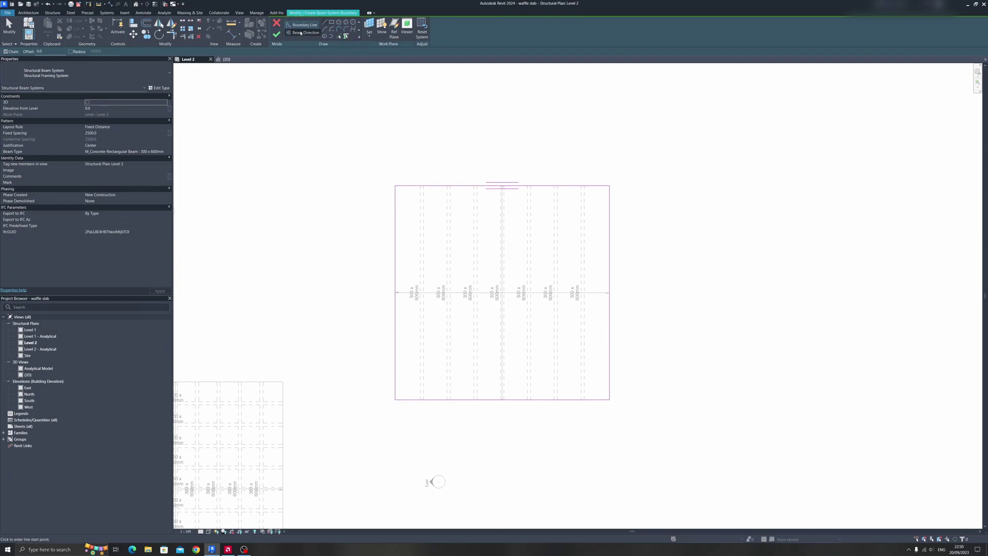
click(397, 230)
click(515, 399)
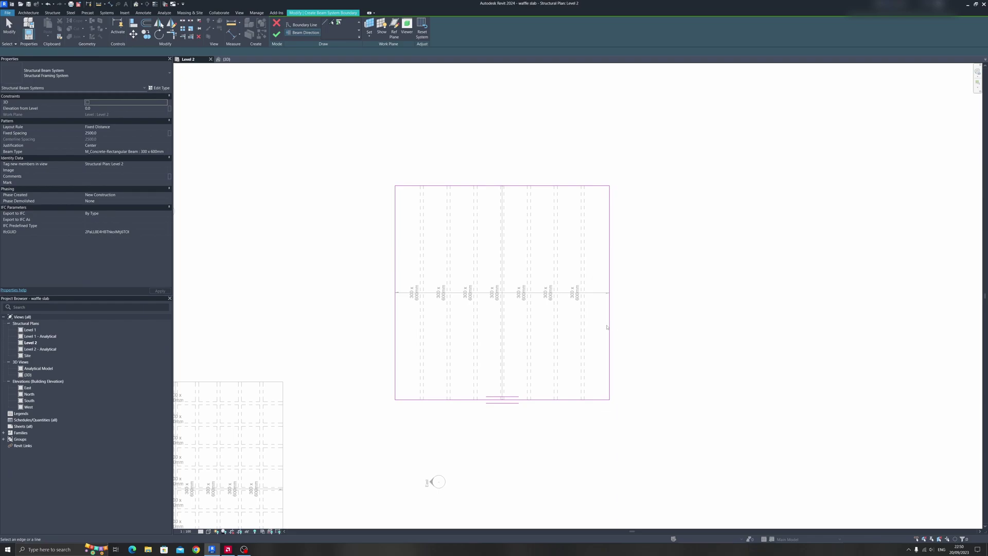
click(608, 327)
click(520, 186)
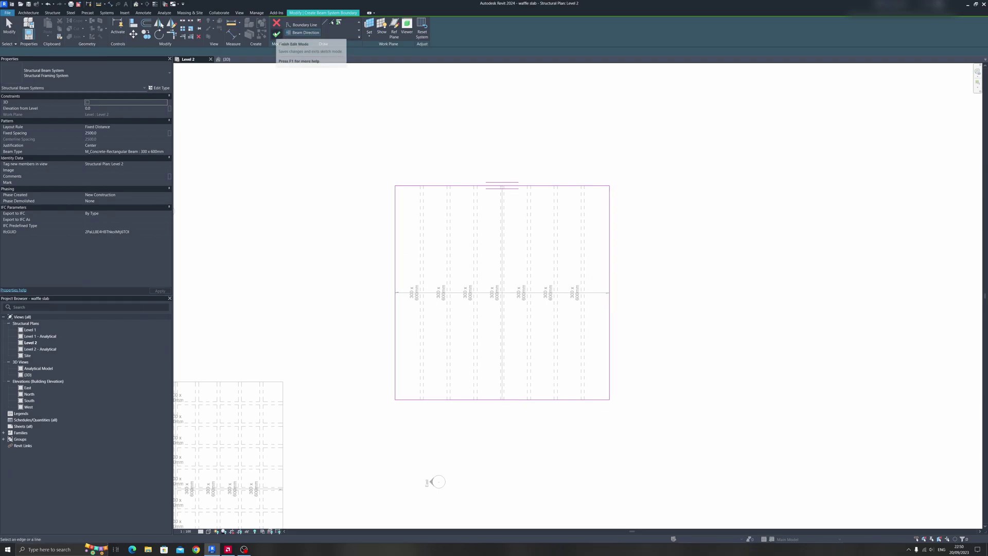
click(277, 34)
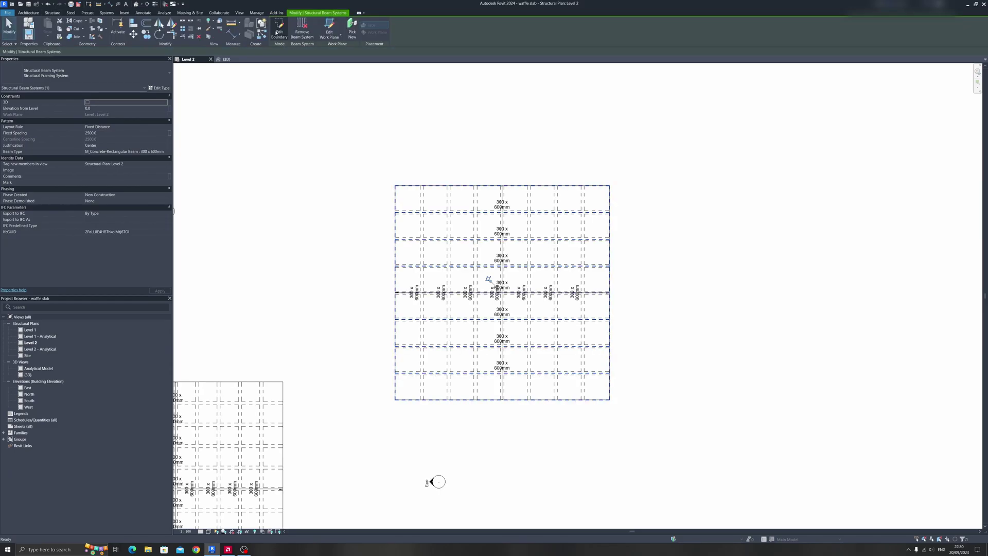
Switch to the 3D view and orbit to a near edge-on view of the crossing beams.
click(227, 60)
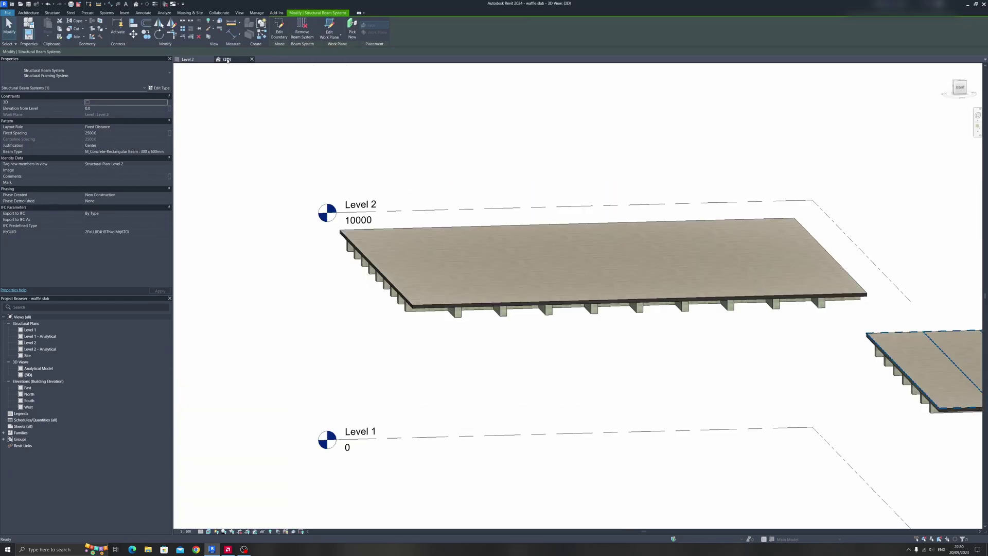
middle_drag(895, 306, 571, 139)
scroll(664, 245, up, 6)
scroll(664, 245, down, 6)
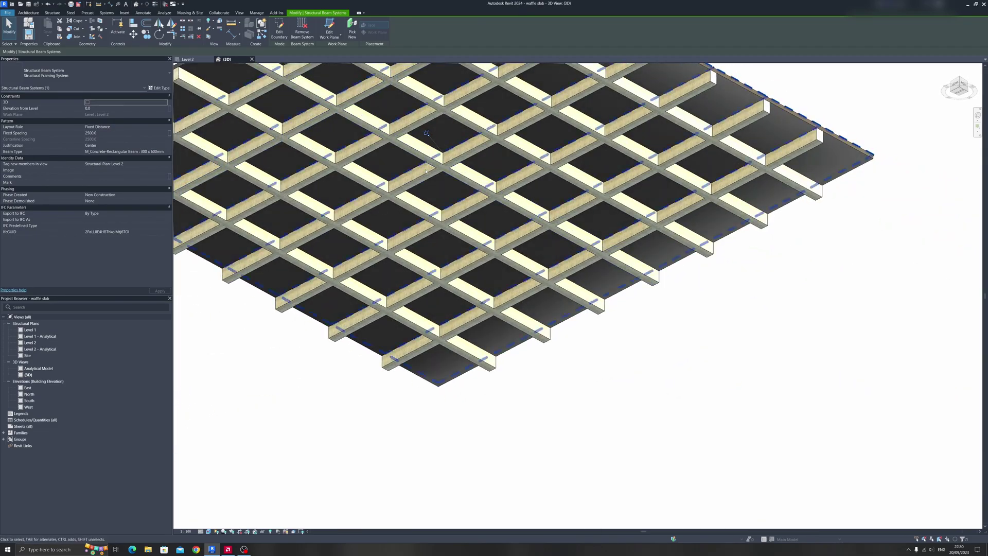
shift+middle_drag(664, 245, 422, 160)
key(Escape)
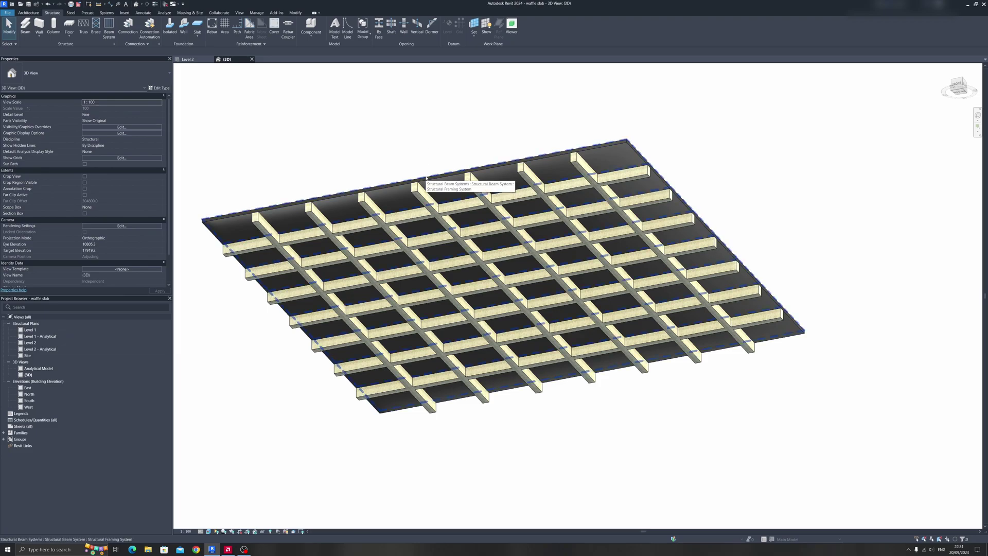
Select the beam system under the slab and apply a Fixed Spacing of 1000.
click(426, 178)
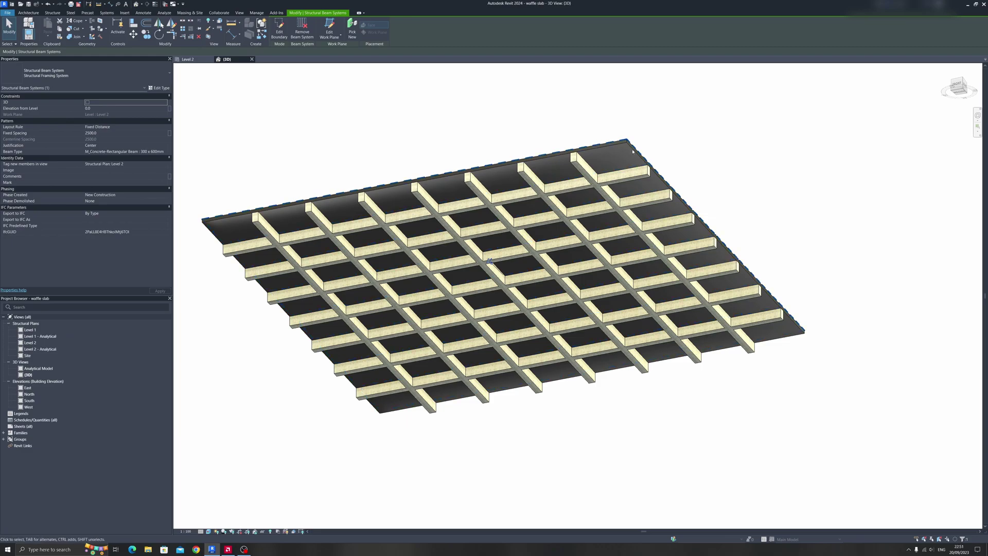
shift+middle_drag(432, 278, 432, 356)
click(125, 133)
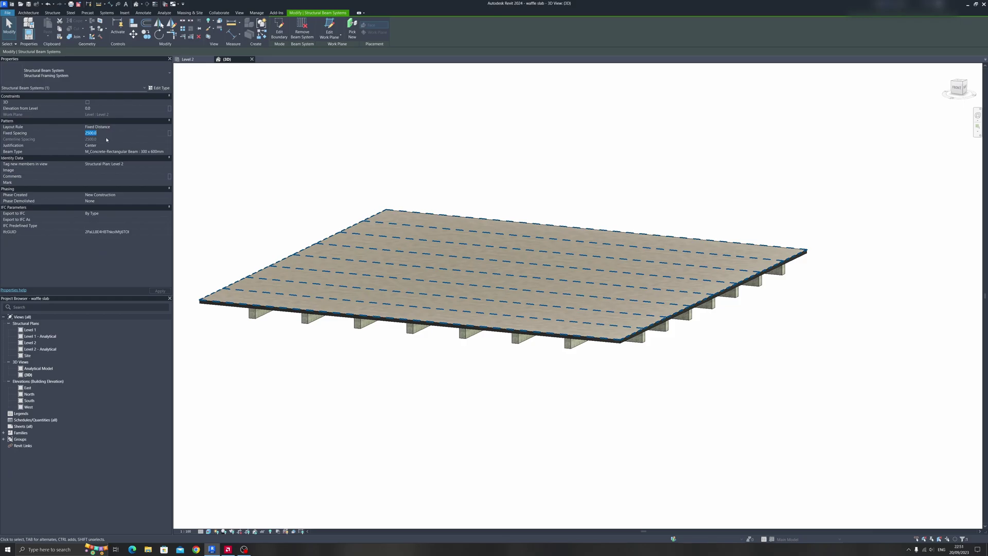
text(1000)
click(160, 291)
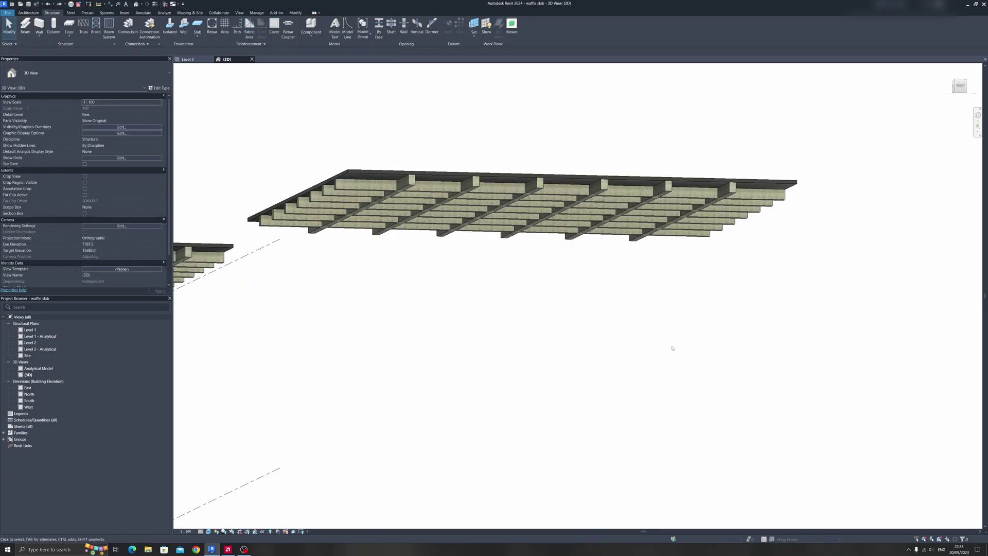
scroll(648, 335, up, 2)
shift+middle_drag(628, 323, 535, 292)
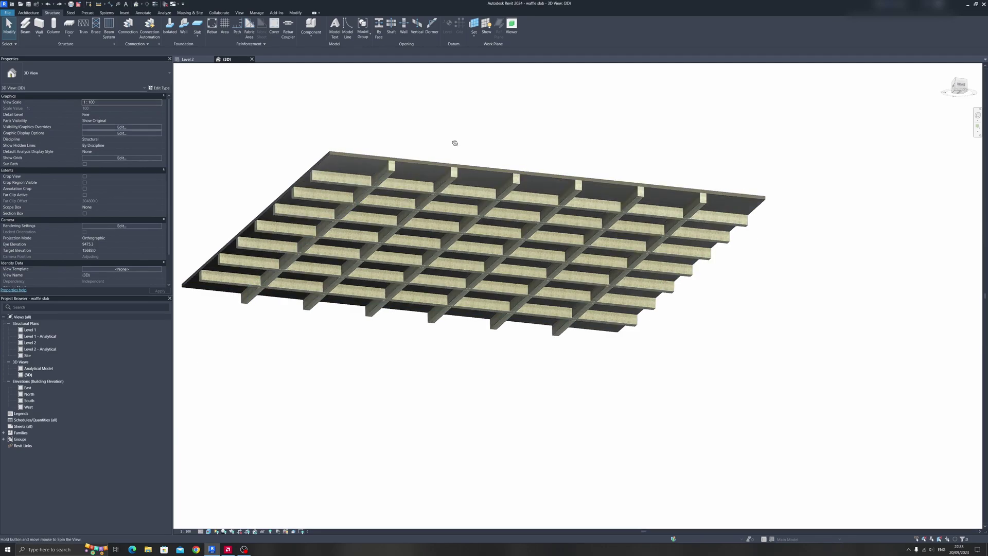
Select the beam system and apply the Fixed Distance layout rule.
shift+middle_drag(453, 148, 570, 458)
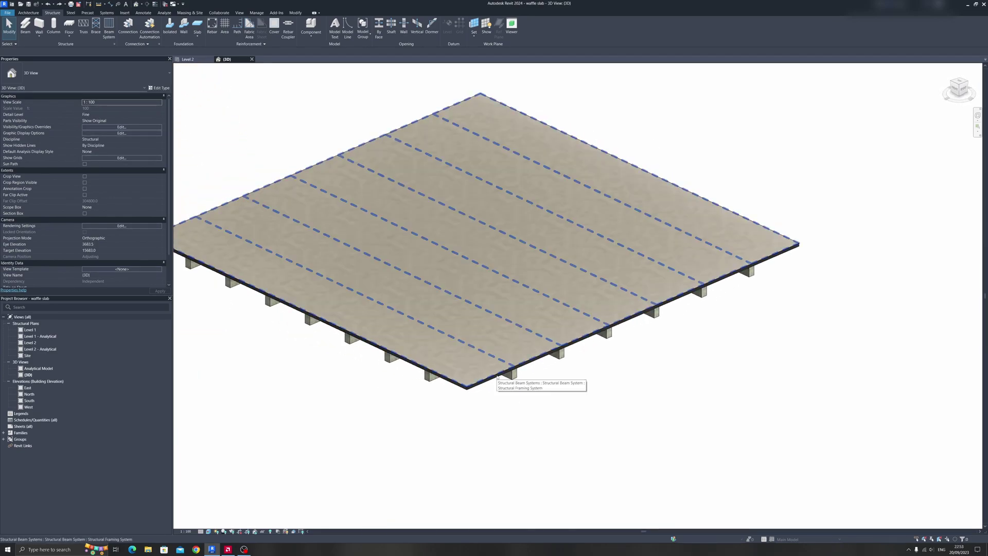
click(497, 378)
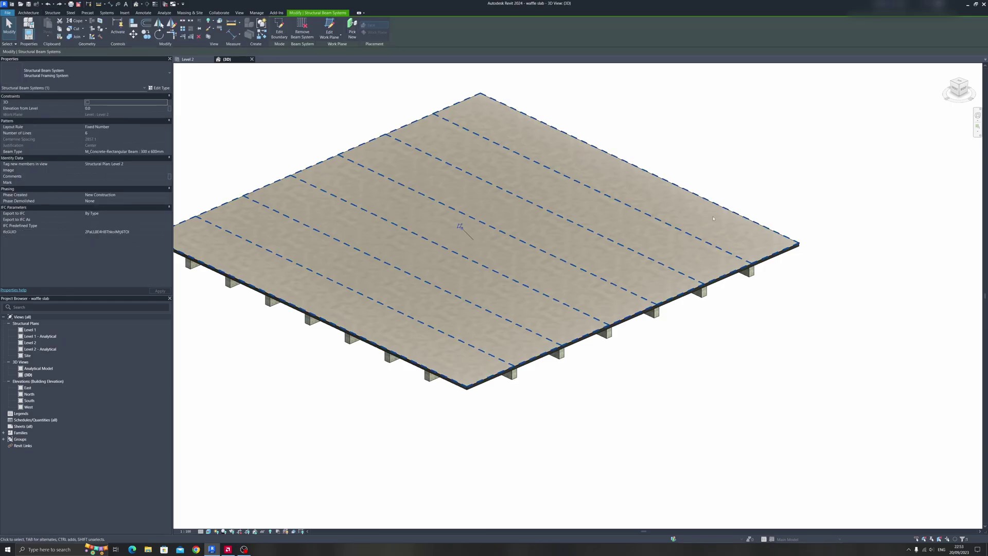
shift+middle_drag(551, 322, 396, 112)
click(165, 128)
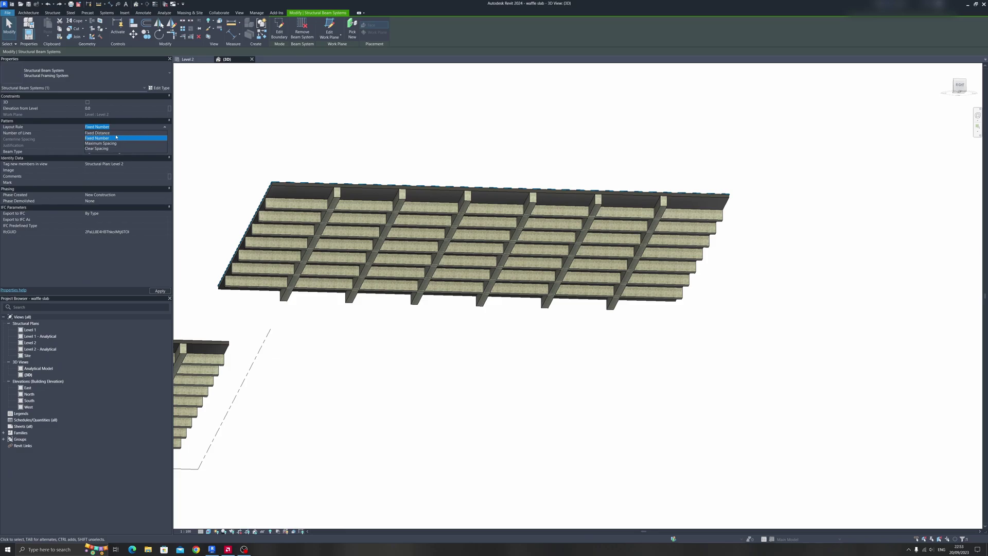
click(97, 133)
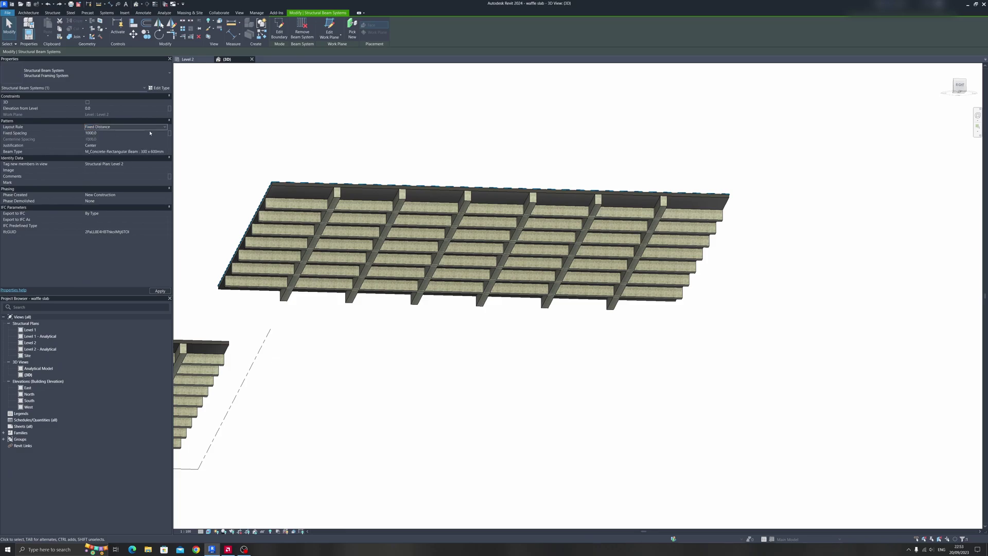
click(168, 292)
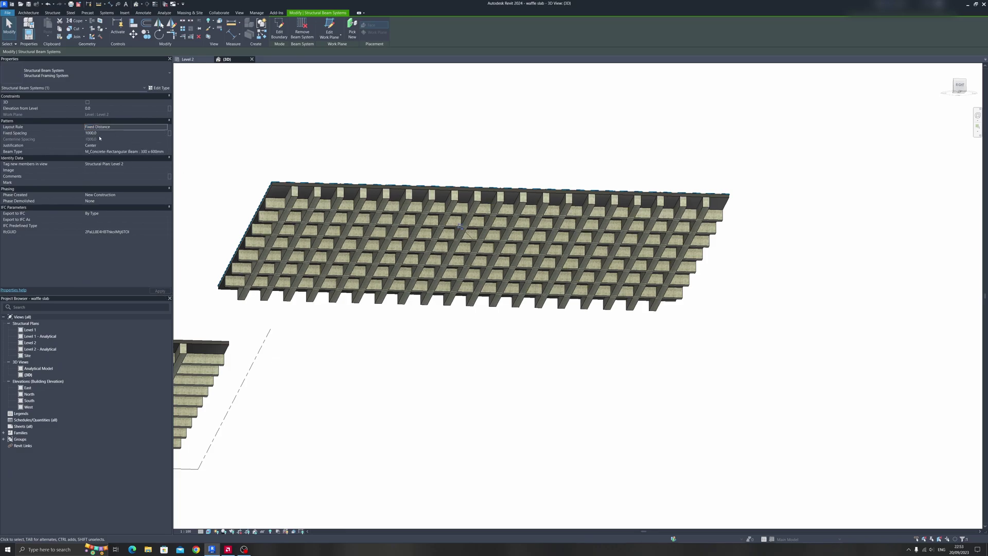
Try the Fixed Number and Maximum Spacing layout rules, ending on Clear Spacing.
click(164, 130)
click(97, 139)
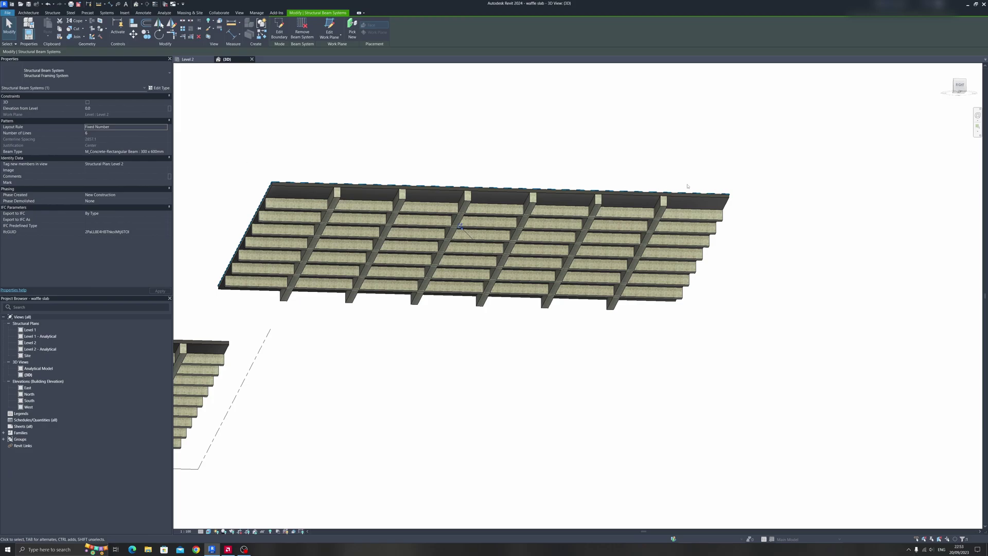
click(165, 126)
click(115, 143)
click(118, 132)
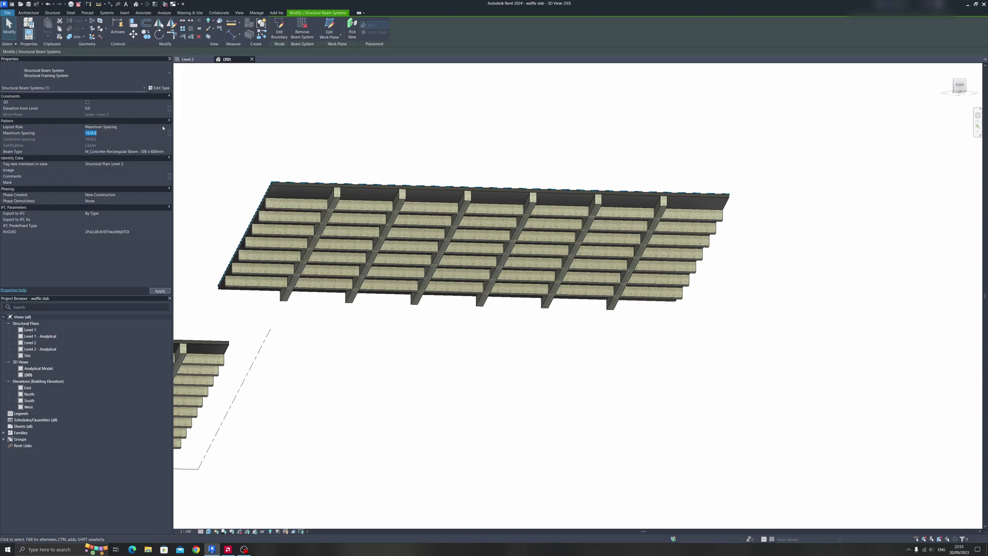
click(164, 128)
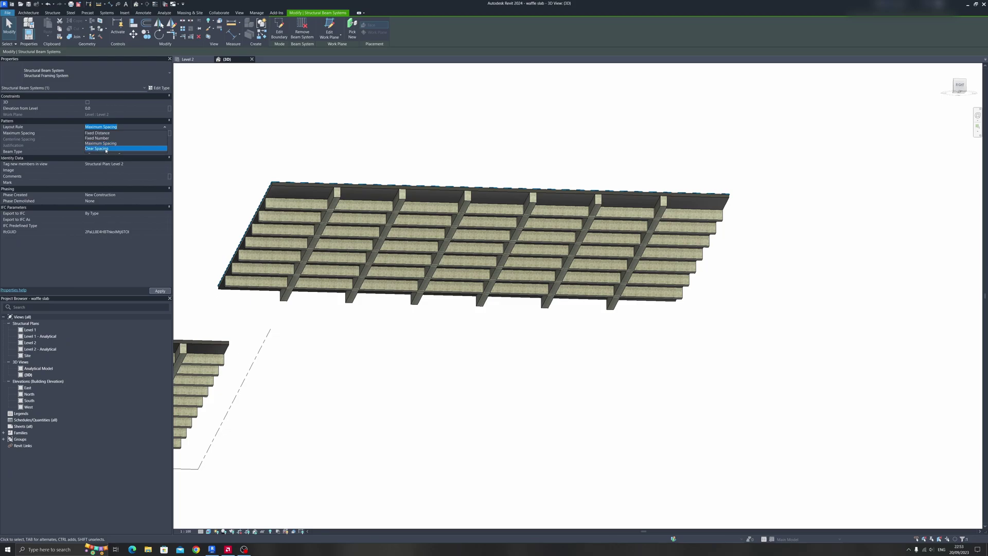
click(106, 149)
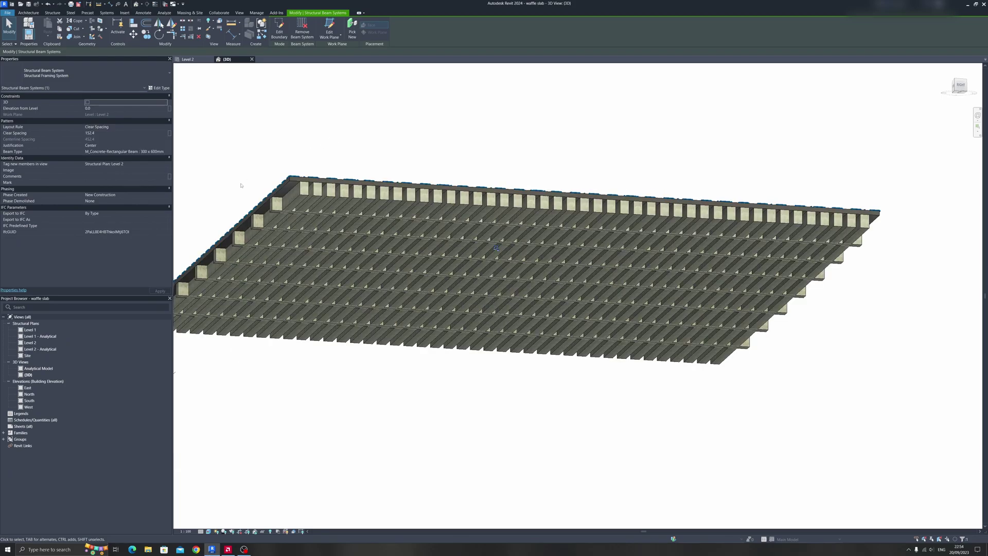
On the Level 2 plan, place an aligned dimension of 152 across a rib gap.
click(186, 60)
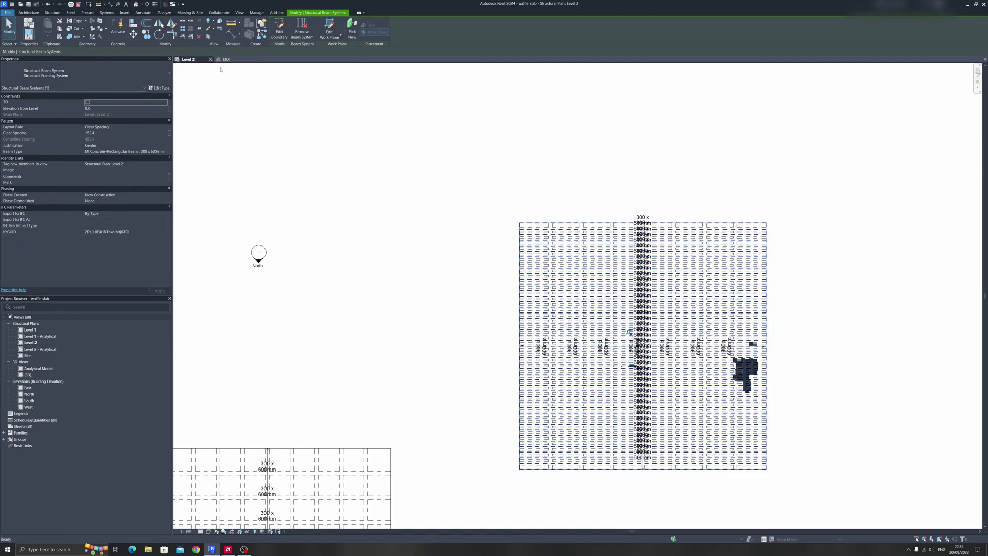
scroll(781, 204, up, 6)
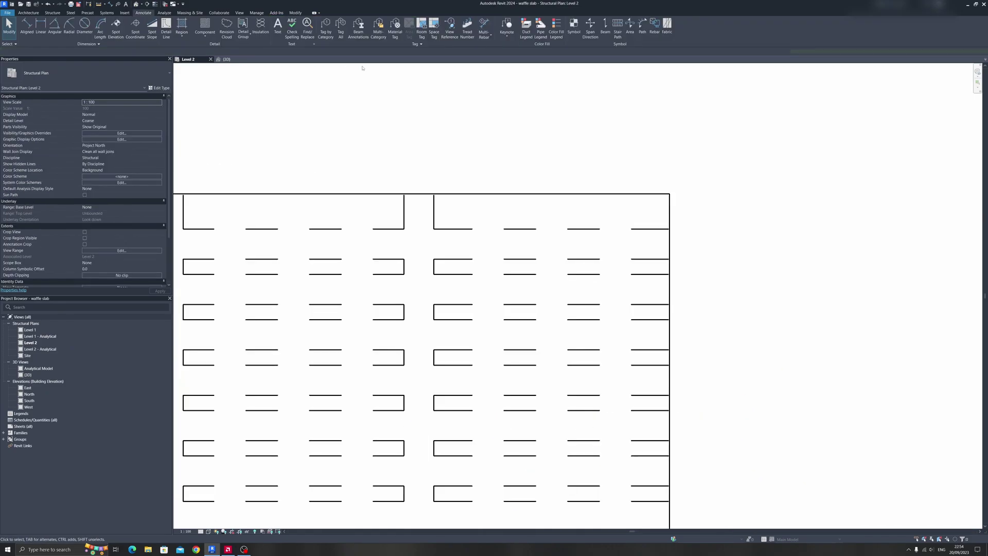
click(27, 26)
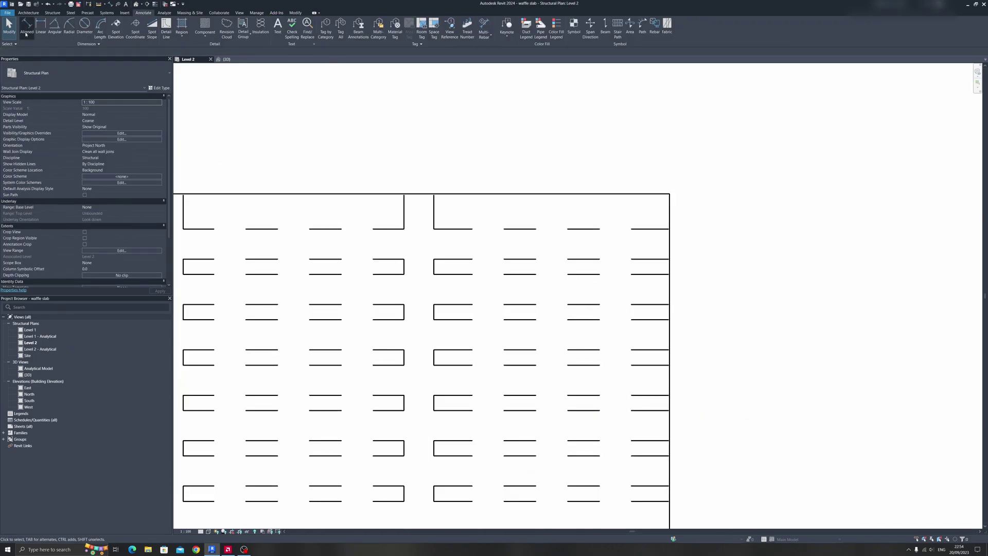
click(636, 230)
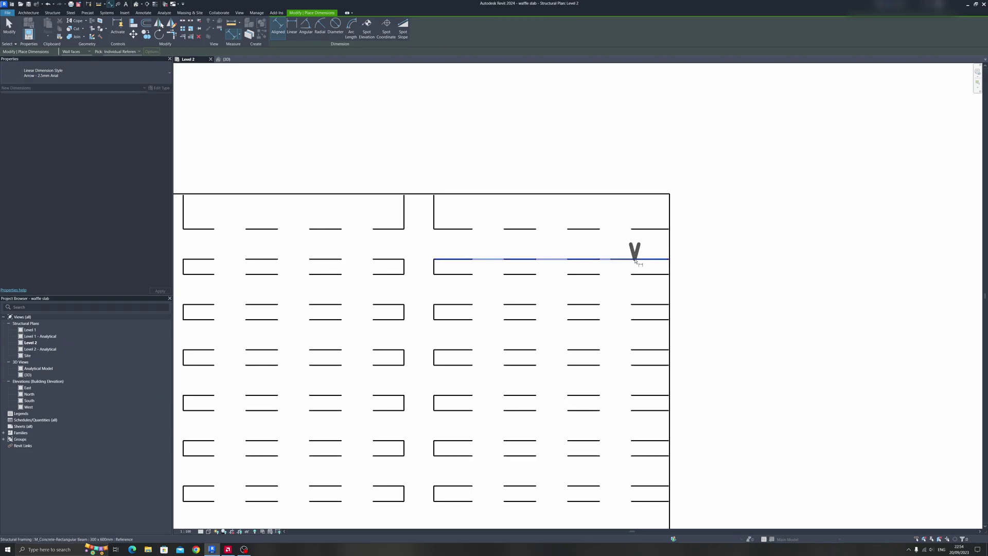
click(634, 274)
scroll(787, 287, down, 2)
click(788, 287)
key(Escape)
key(Escape)
Select the beam system and edit its spacing value.
scroll(708, 273, up, 3)
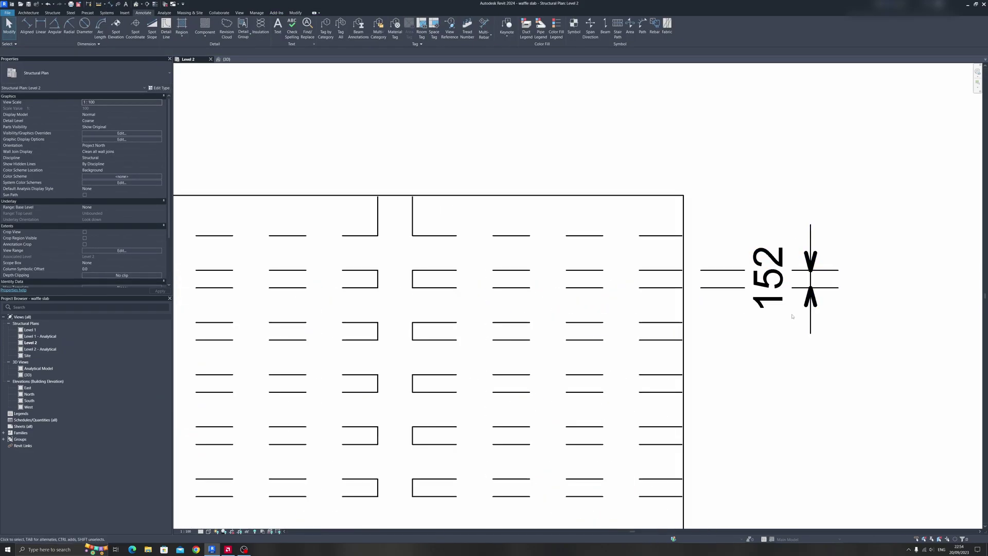
click(686, 275)
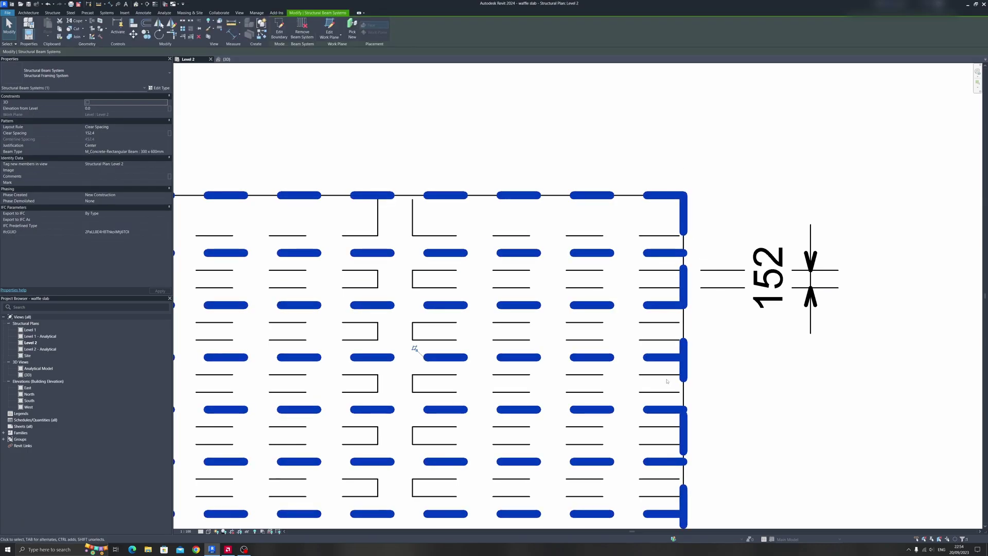
click(102, 133)
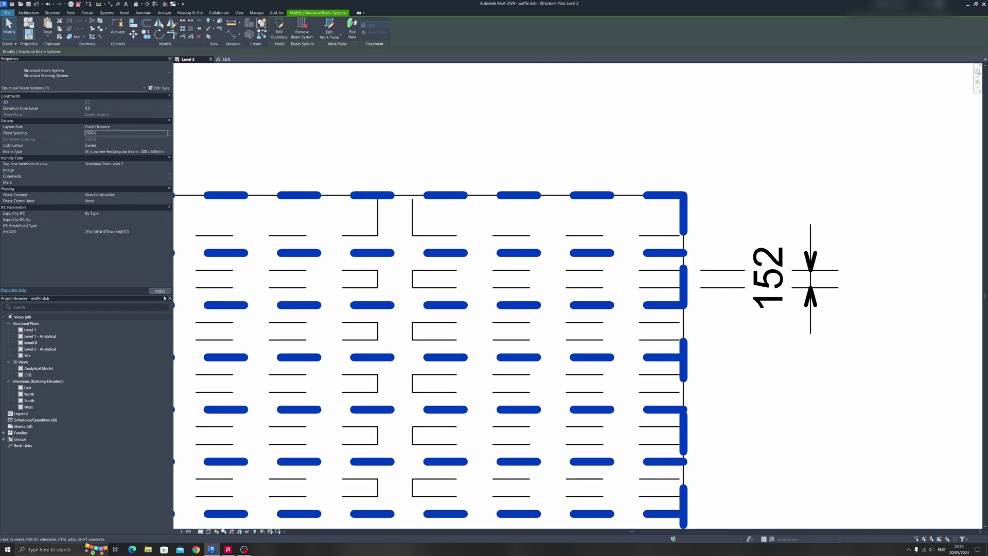
Select the crossing beam system and change its Fixed Spacing to 1000, then 5000.
scroll(569, 252, down, 5)
scroll(669, 294, up, 5)
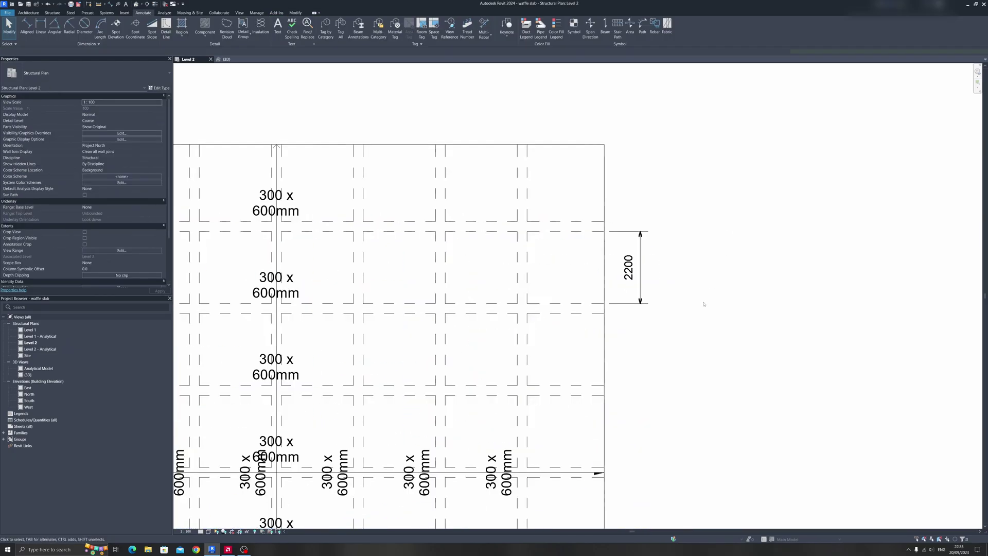
scroll(391, 299, down, 3)
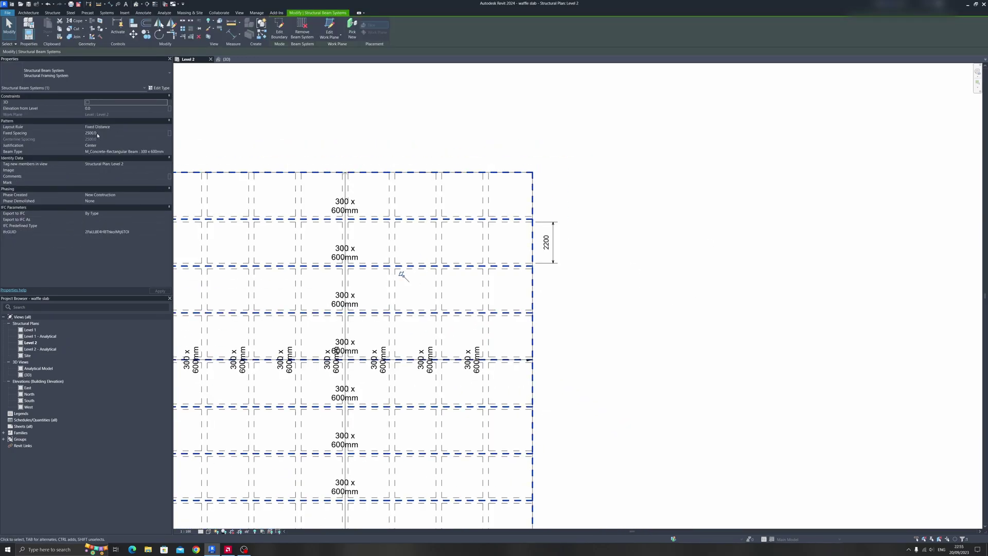
mouse_move(574, 203)
middle_down()
mouse_move(729, 189)
mouse_move(732, 119)
middle_up()
click(733, 118)
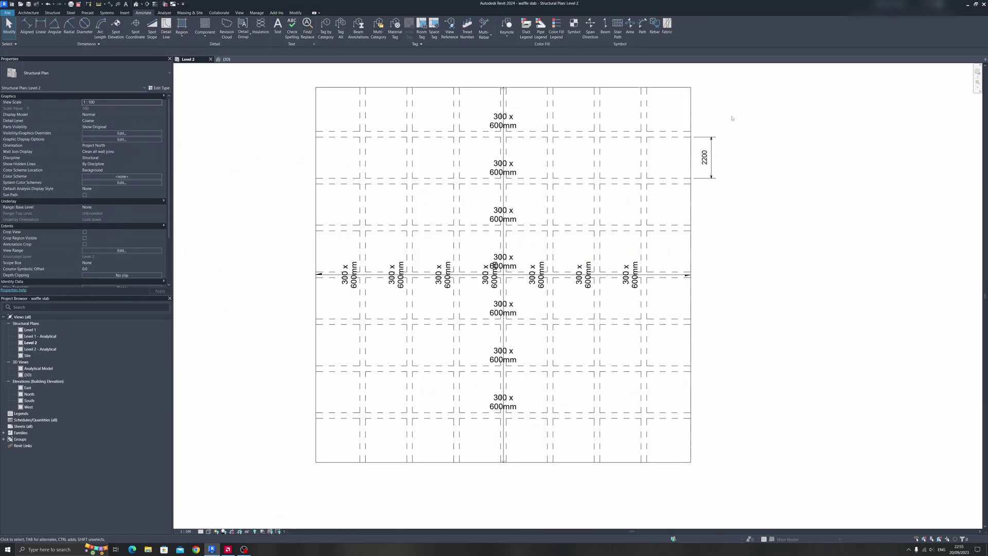
click(692, 117)
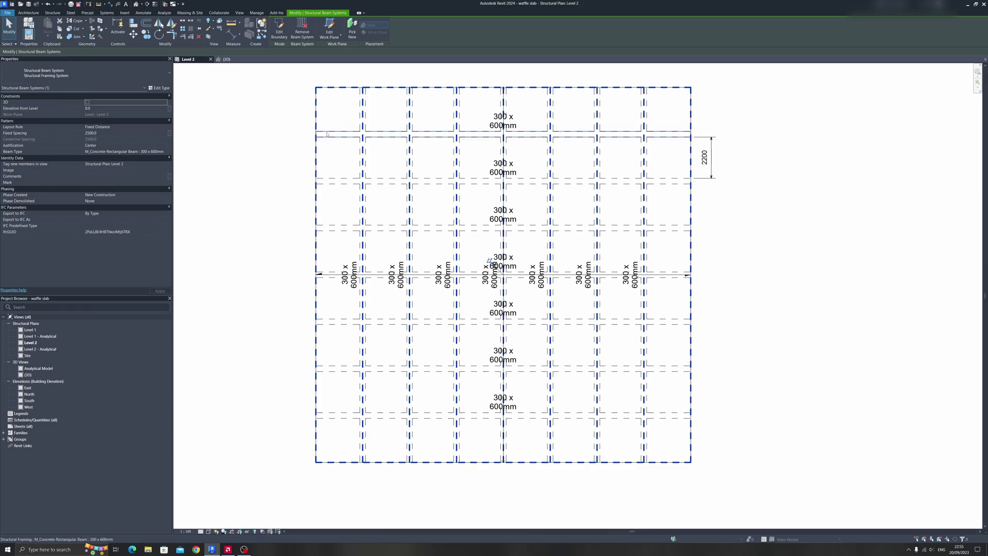
click(123, 133)
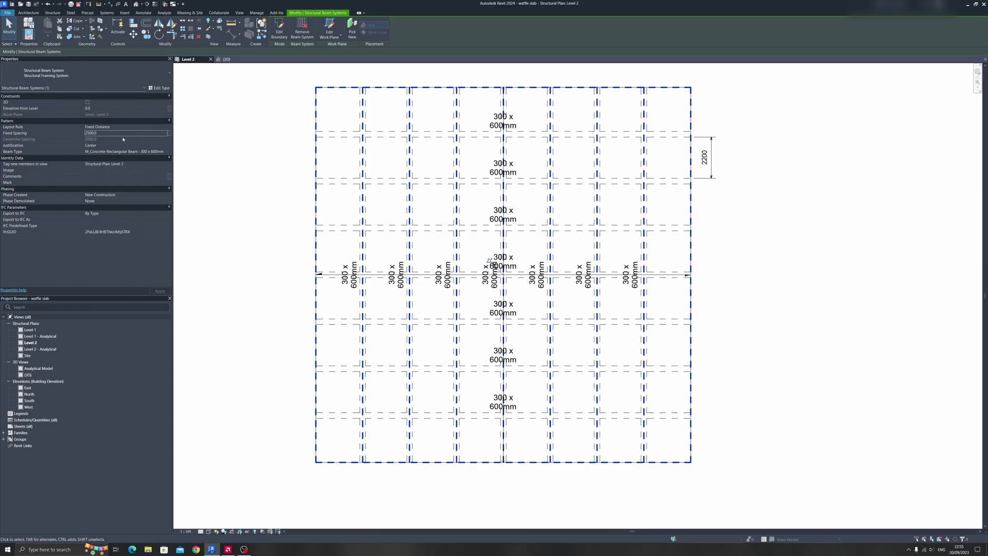
double_click(122, 133)
text(1000)
key(Return)
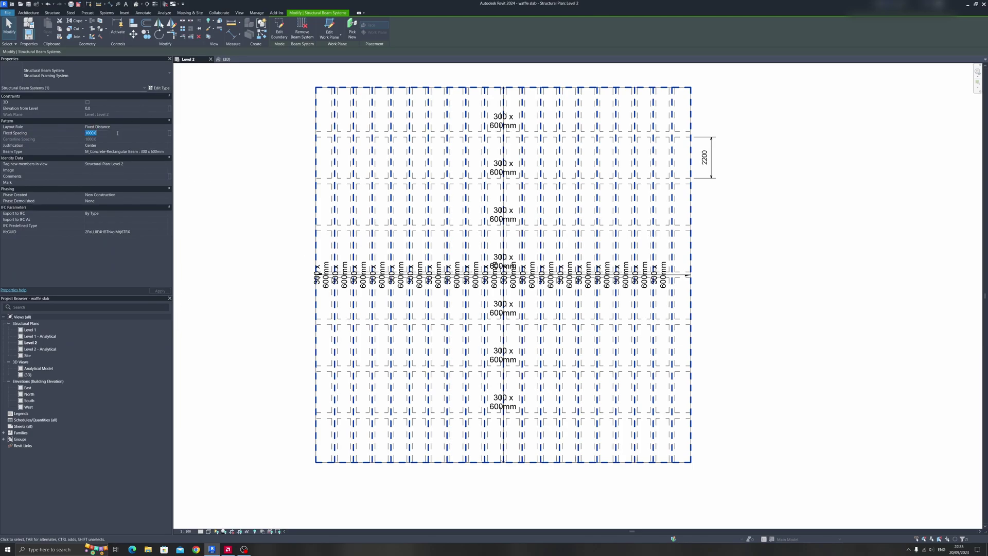
text(1000)
click(750, 270)
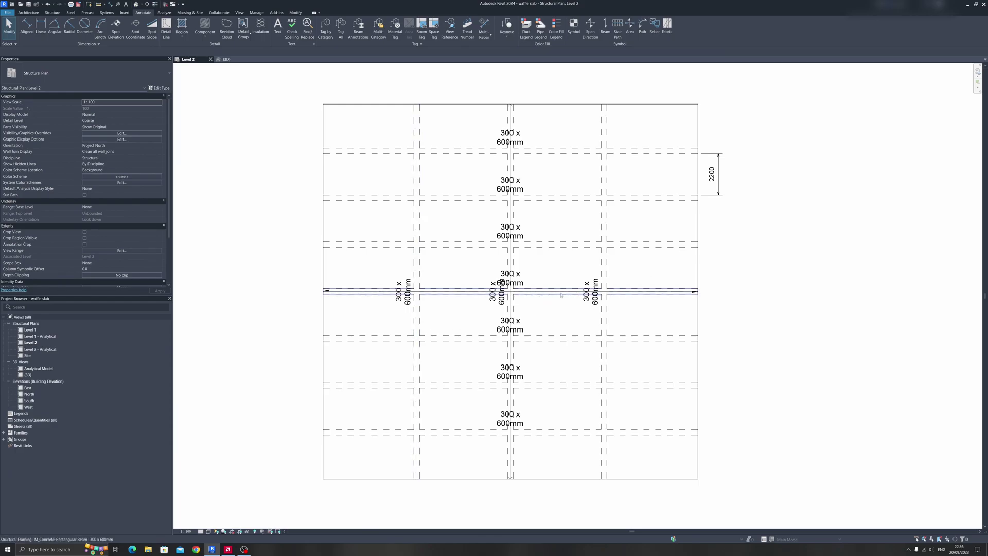
Switch the other beam system's beam type to M_Concrete-Rectangular Beam 400 x 800mm.
click(512, 311)
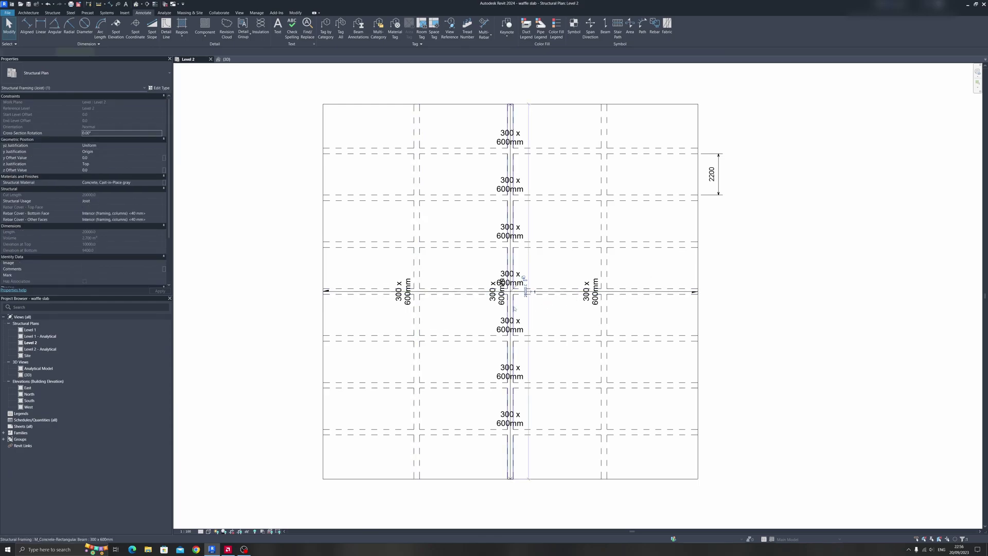
click(764, 283)
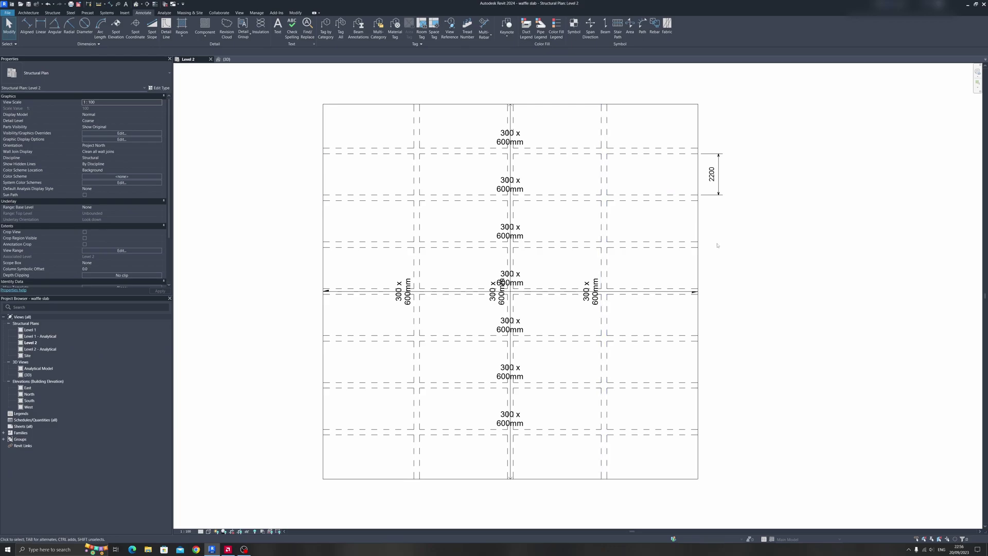
click(609, 104)
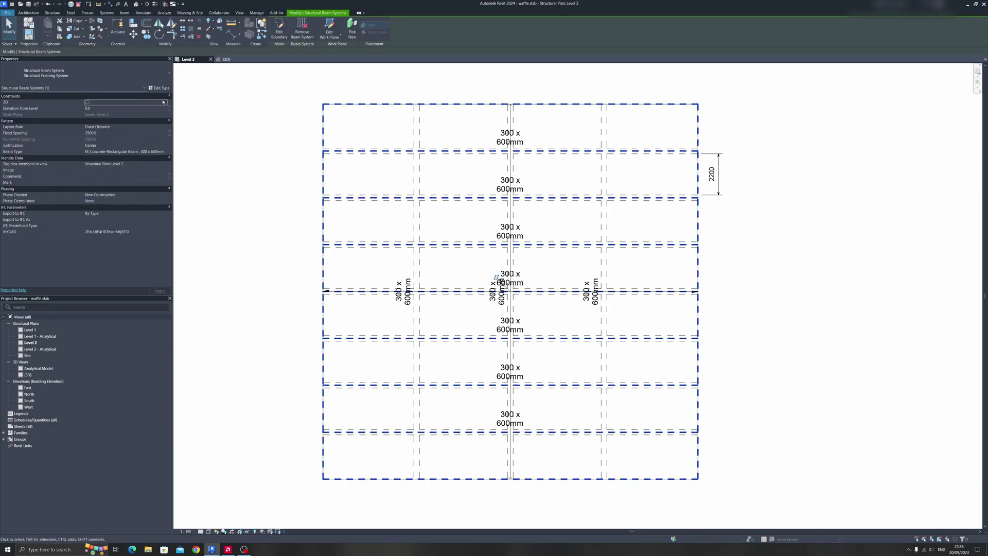
click(165, 153)
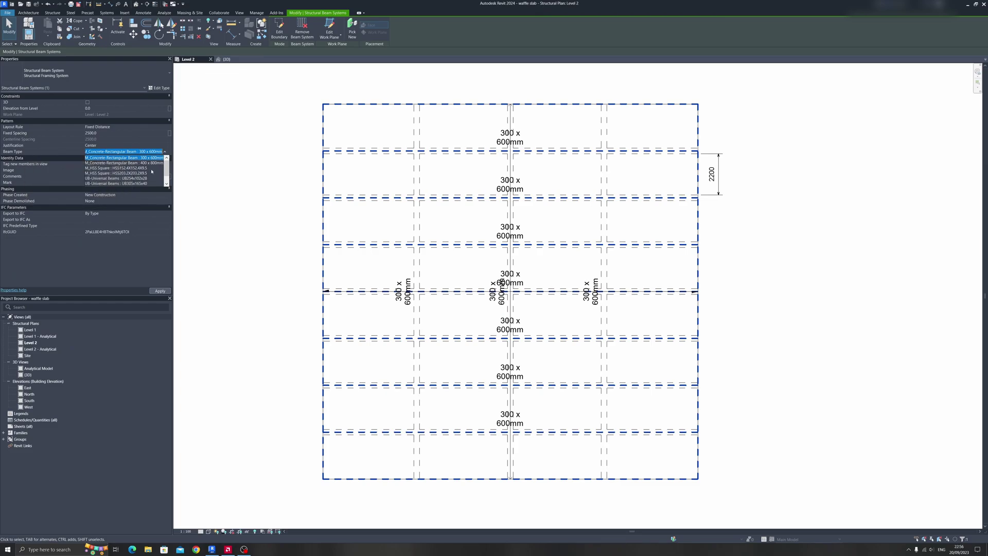
click(154, 163)
click(160, 292)
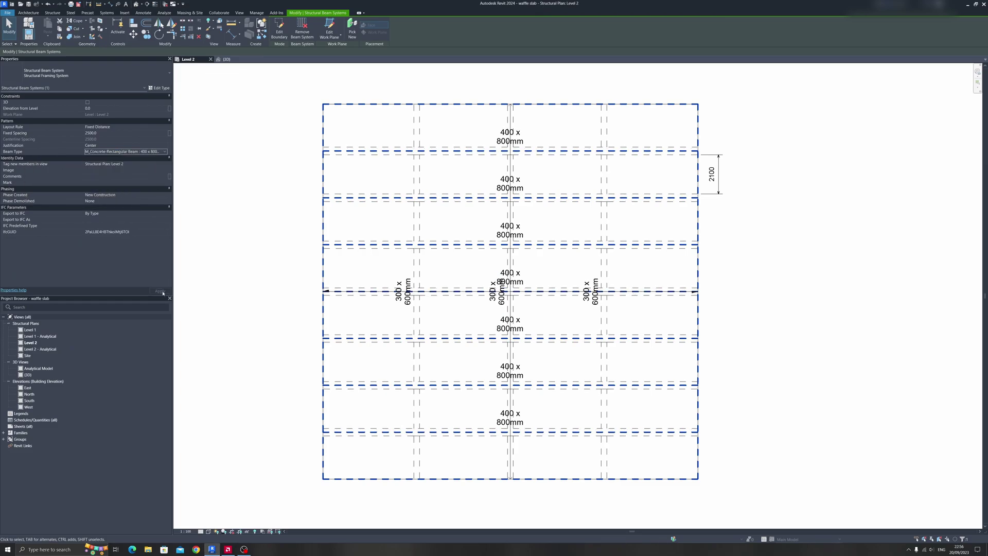
In the 3D view, orbit to inspect the crossing 400x800 and 300x600 beams under and atop the slab.
click(226, 60)
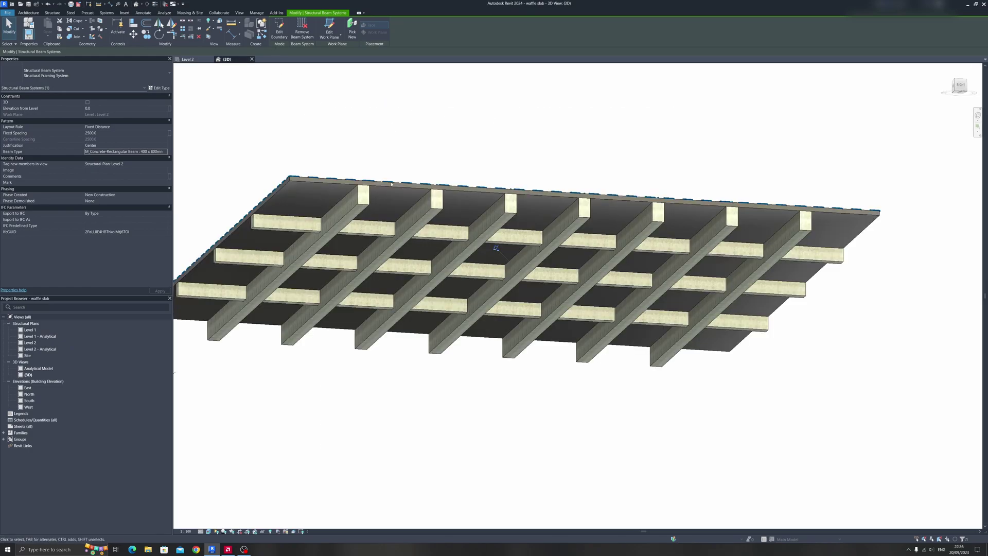
shift+middle_drag(437, 170, 445, 227)
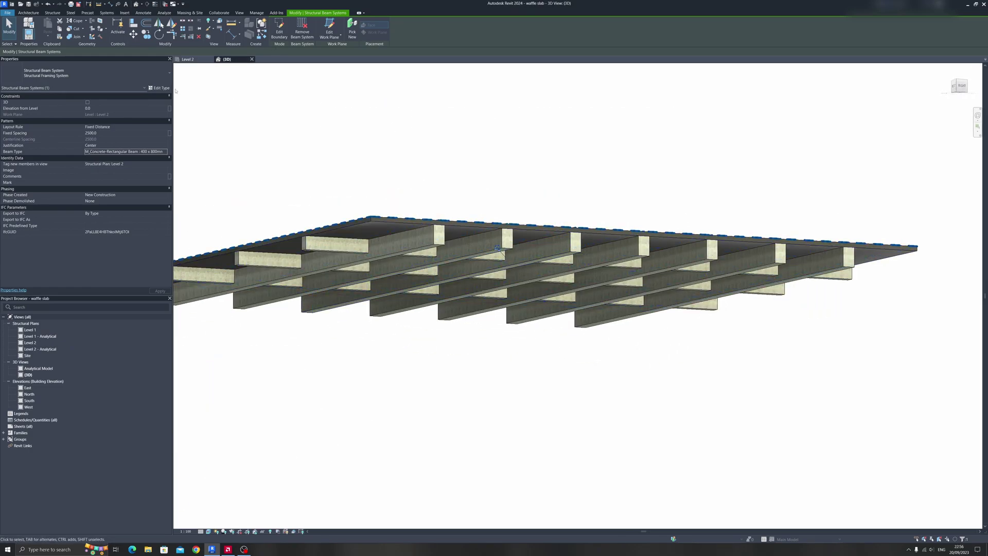
shift+middle_drag(278, 191, 439, 242)
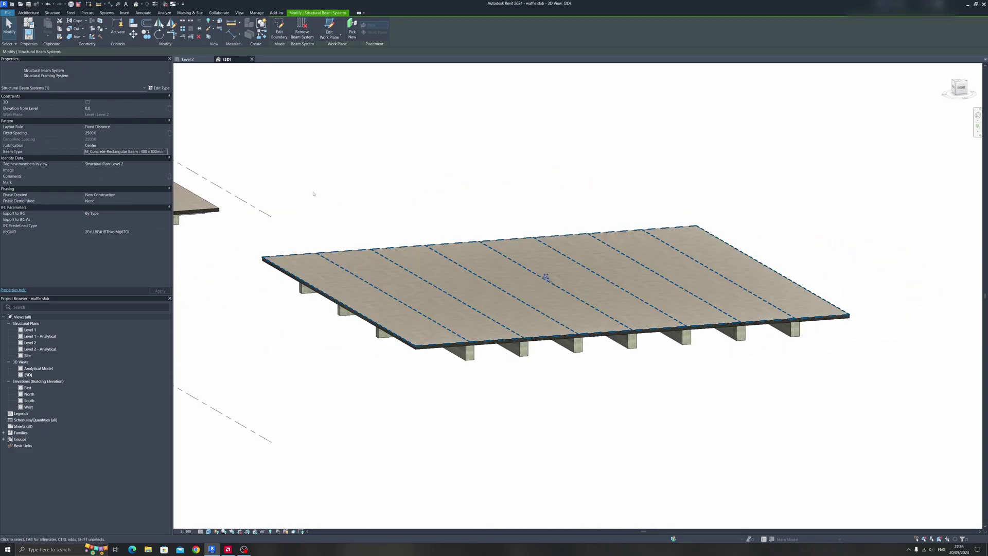
click(538, 196)
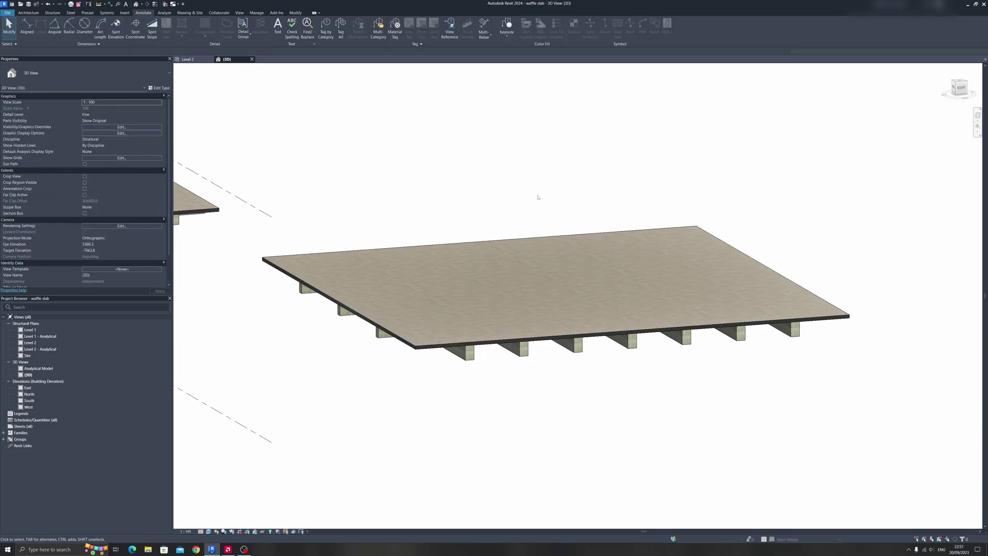